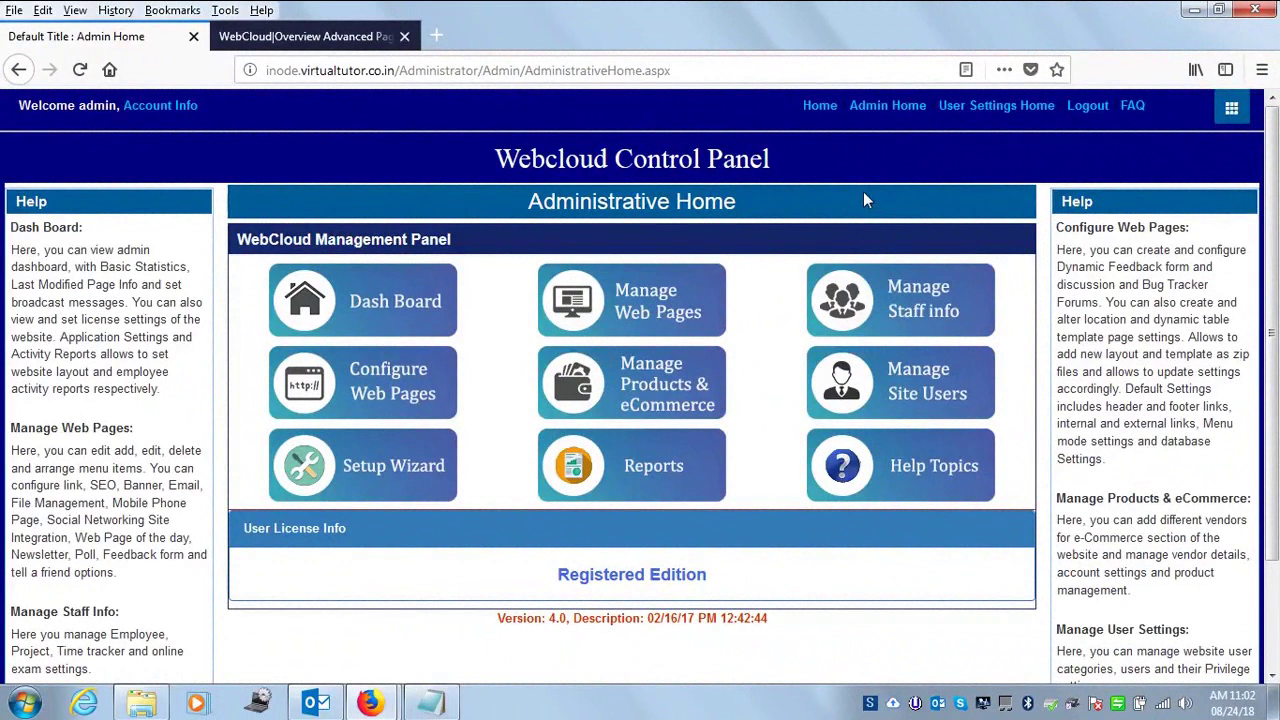
Step: Open the form settings of the Dynamic Feedback Form Template in the web page configuration section
click(630, 312)
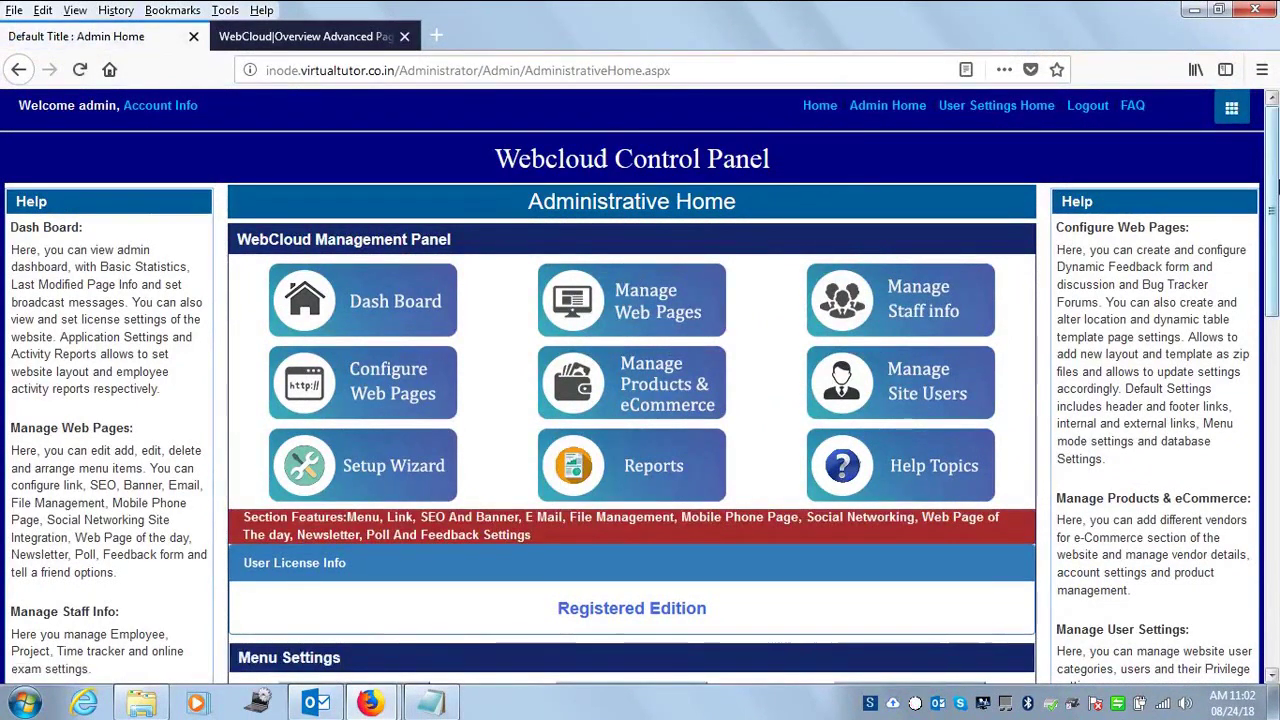
click(420, 371)
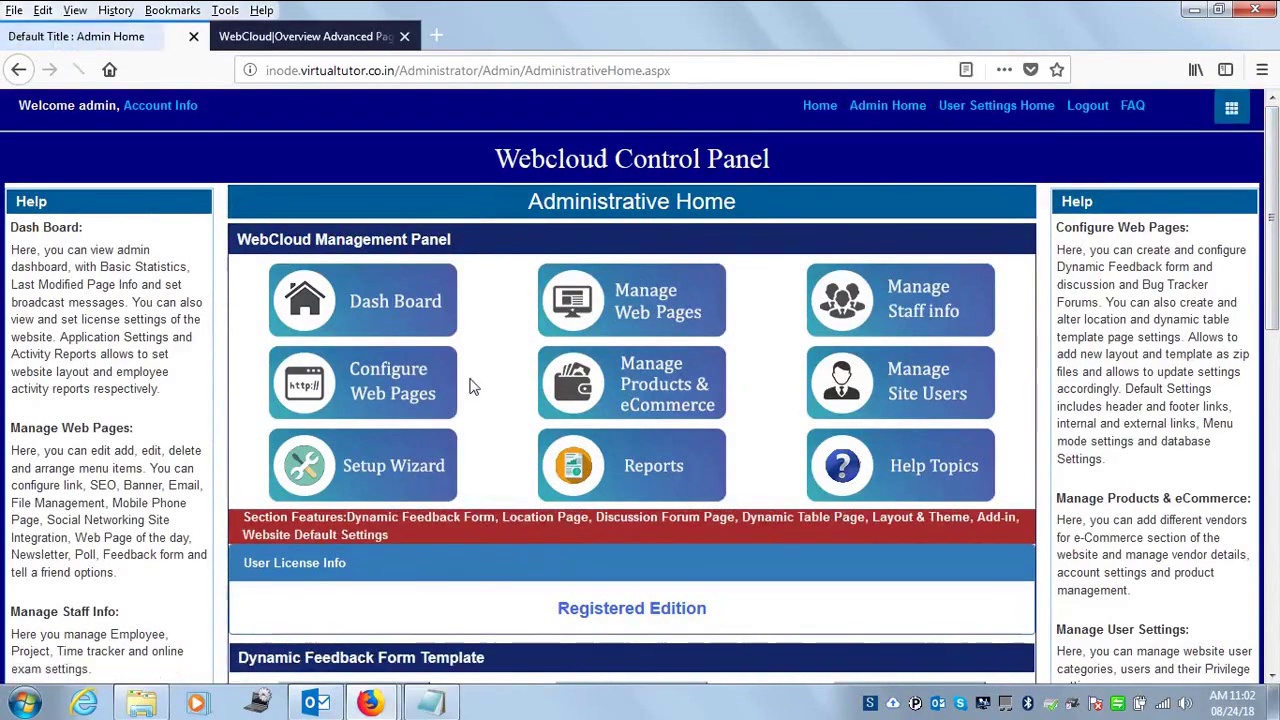
scroll(420, 388, down, 3)
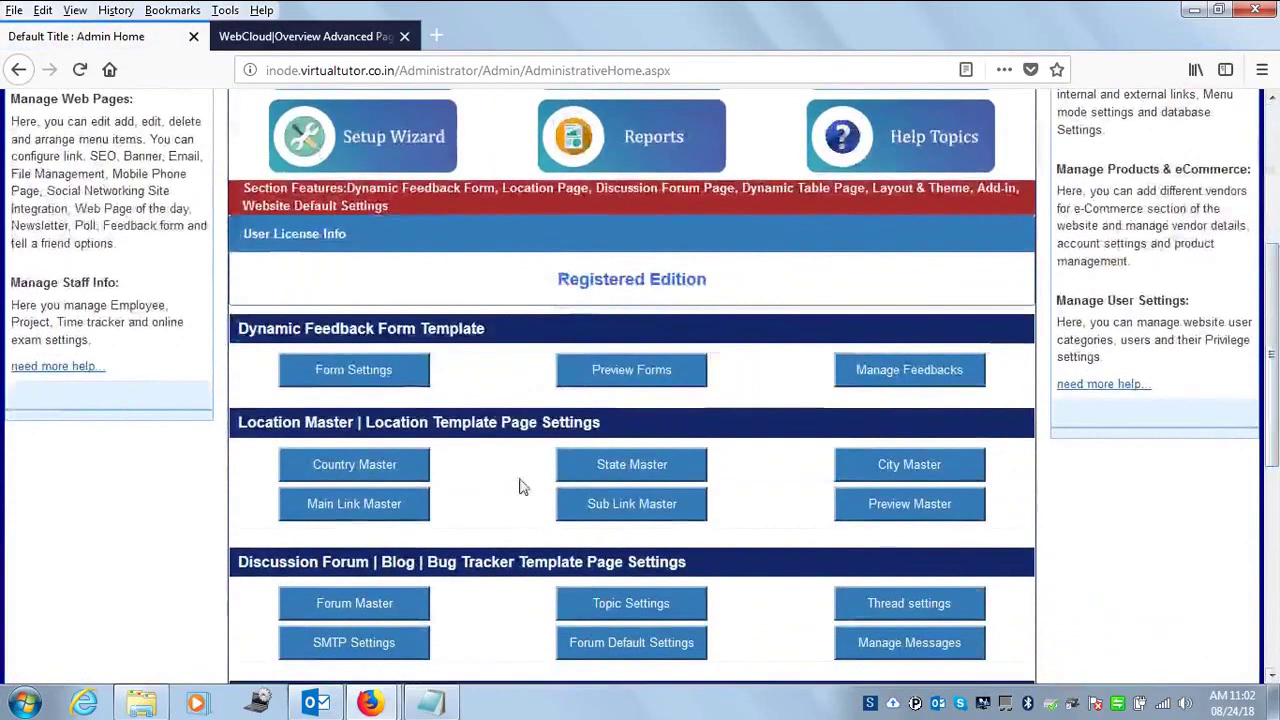
click(333, 387)
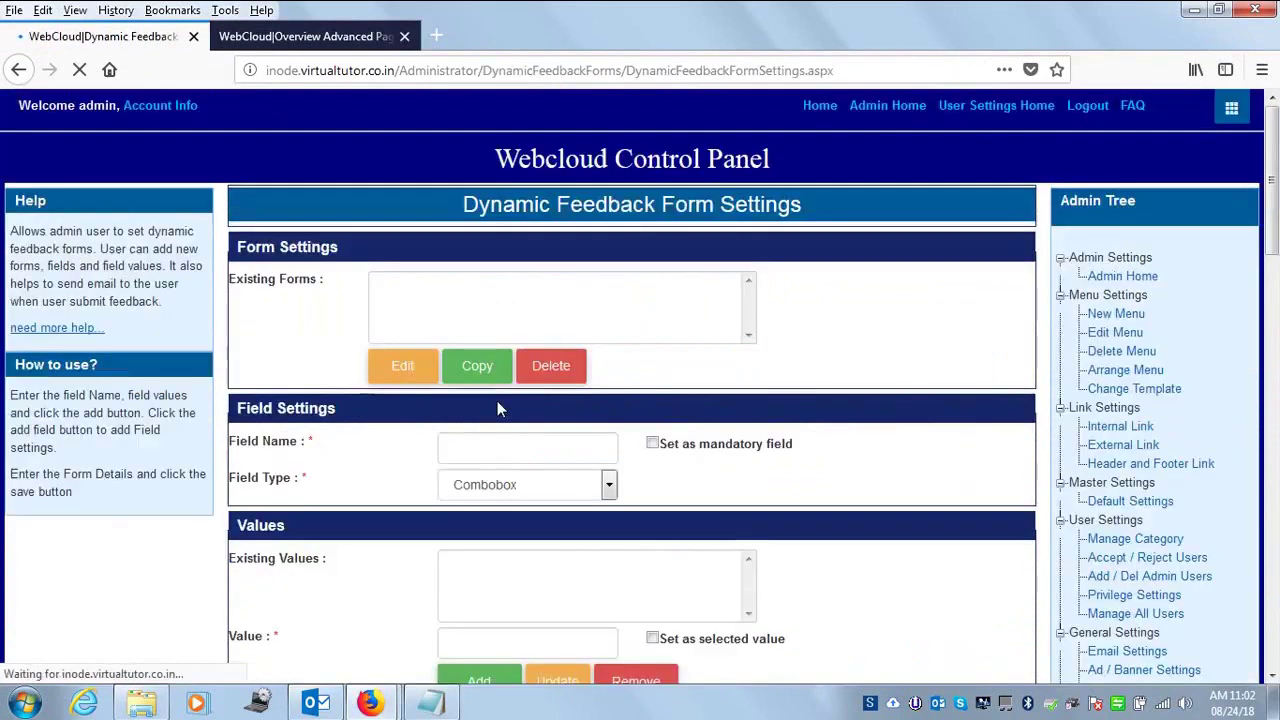
Step: Add a mandatory form field called Name with the field type Textbox
click(562, 446)
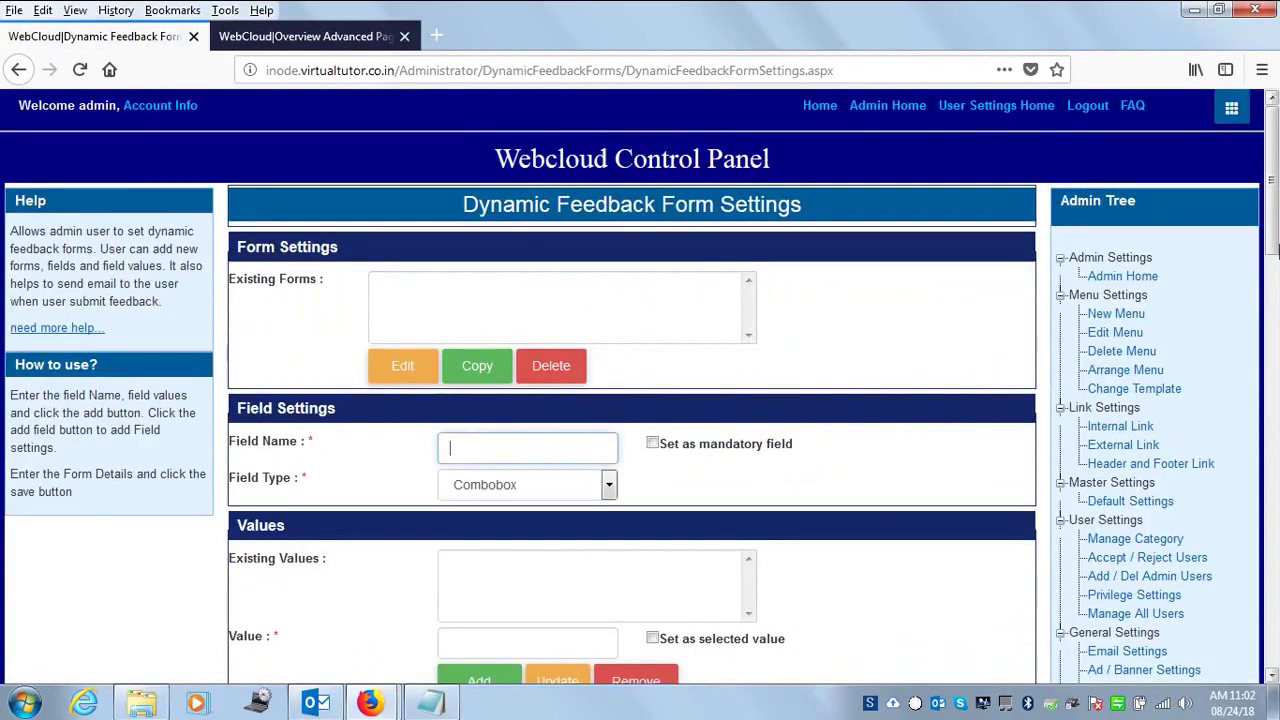
drag(1276, 205, 1276, 255)
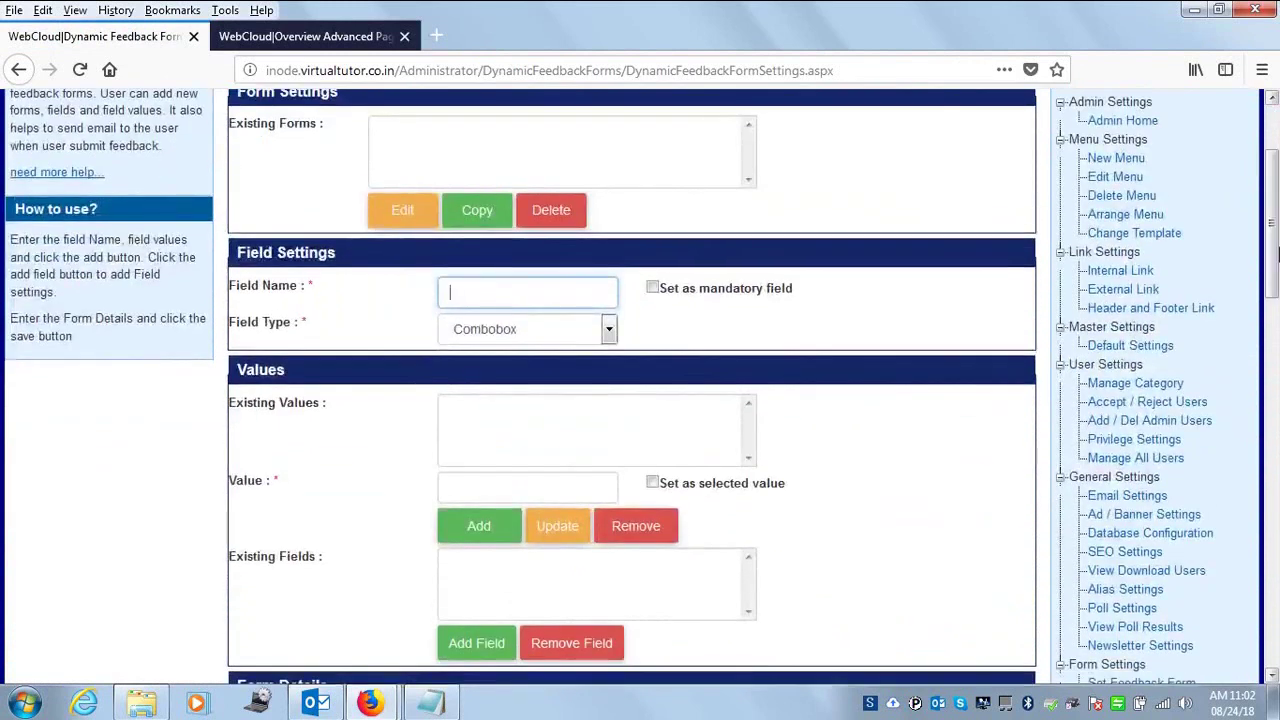
text(Name)
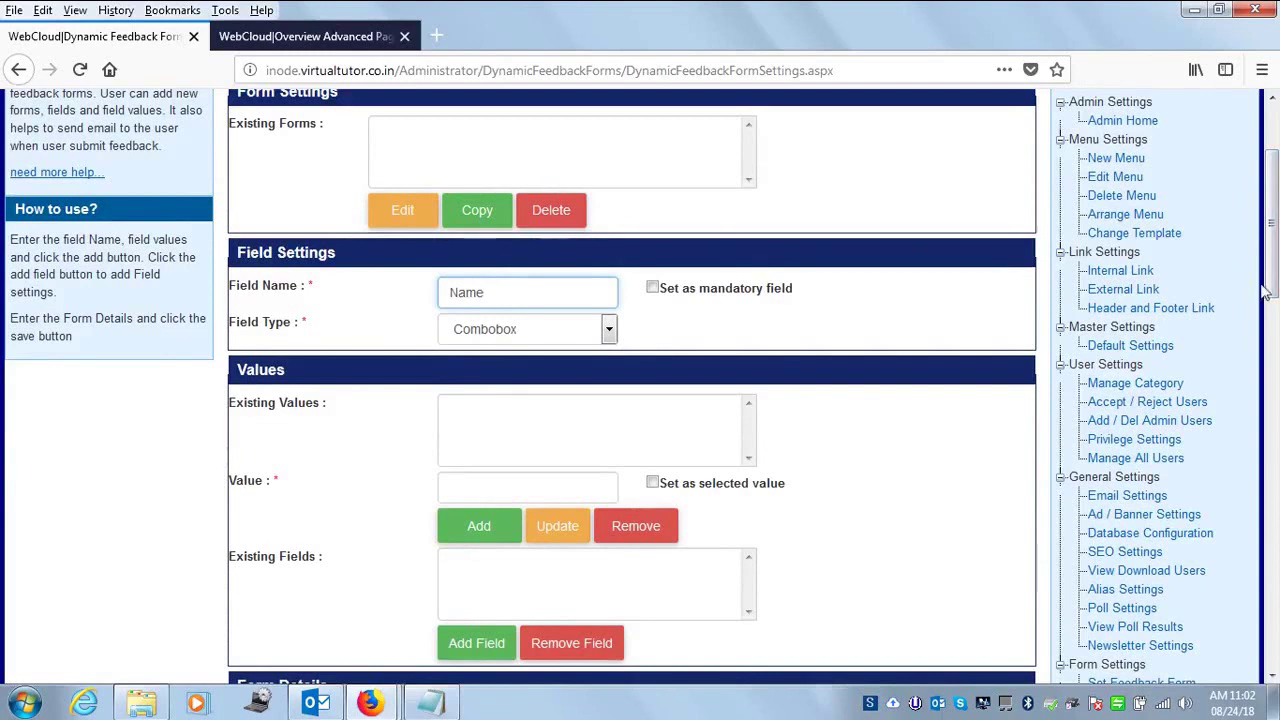
click(652, 288)
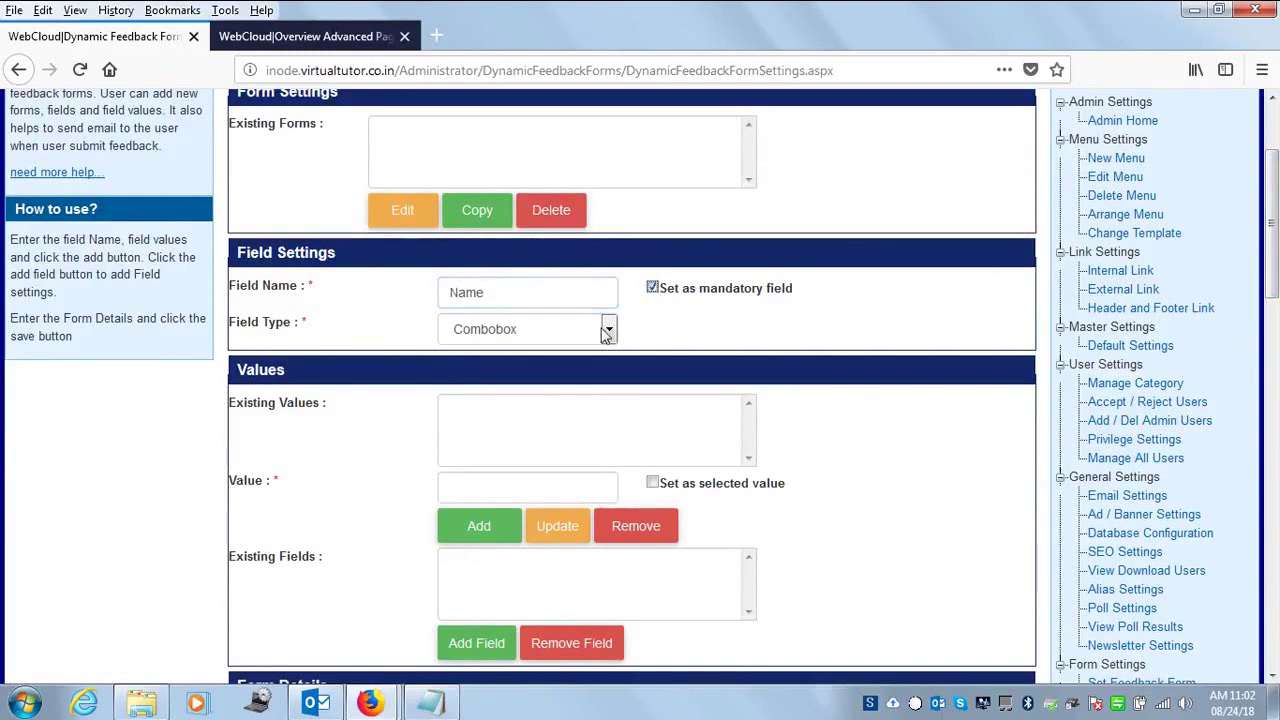
click(606, 330)
click(539, 378)
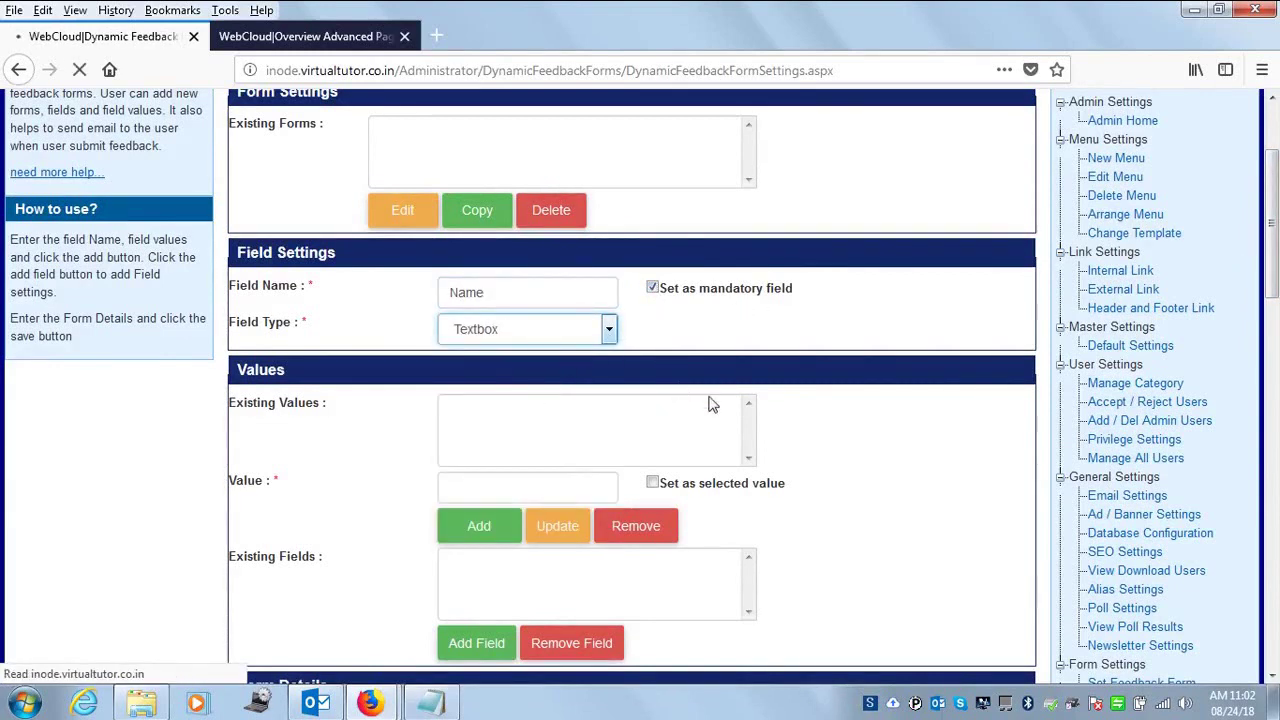
drag(1272, 220, 1229, 270)
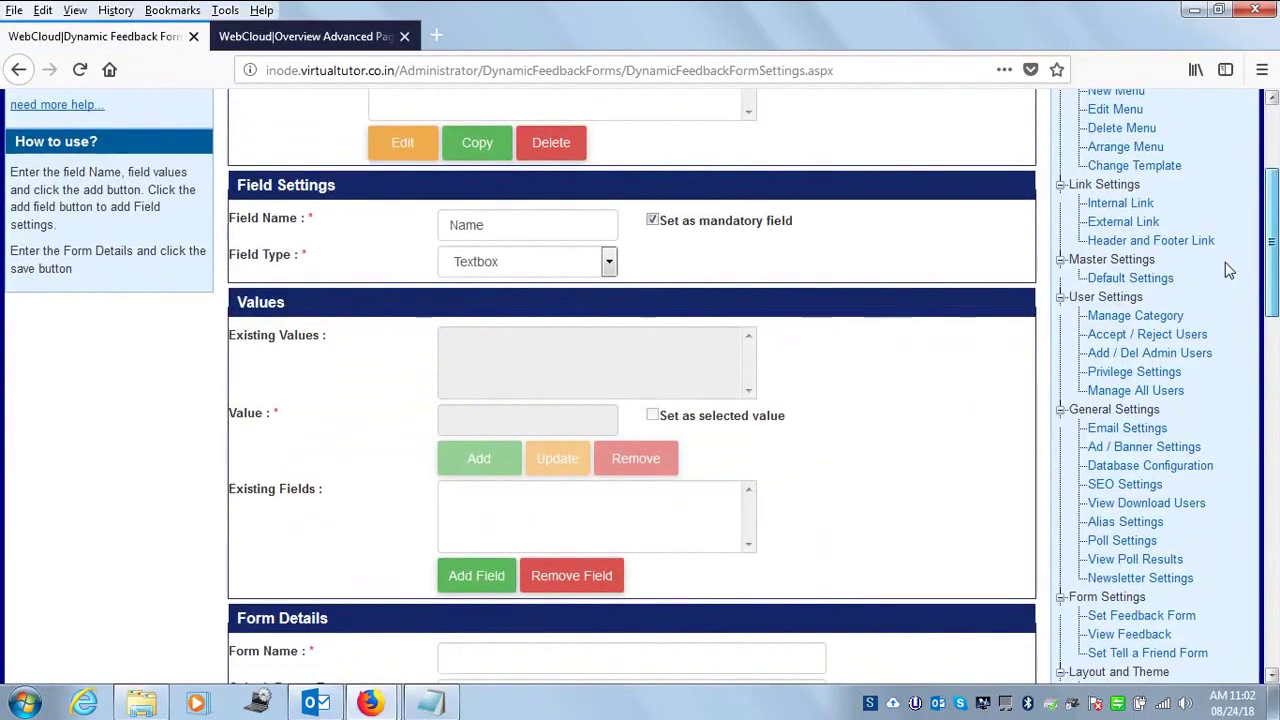
scroll(1225, 280, down, 2)
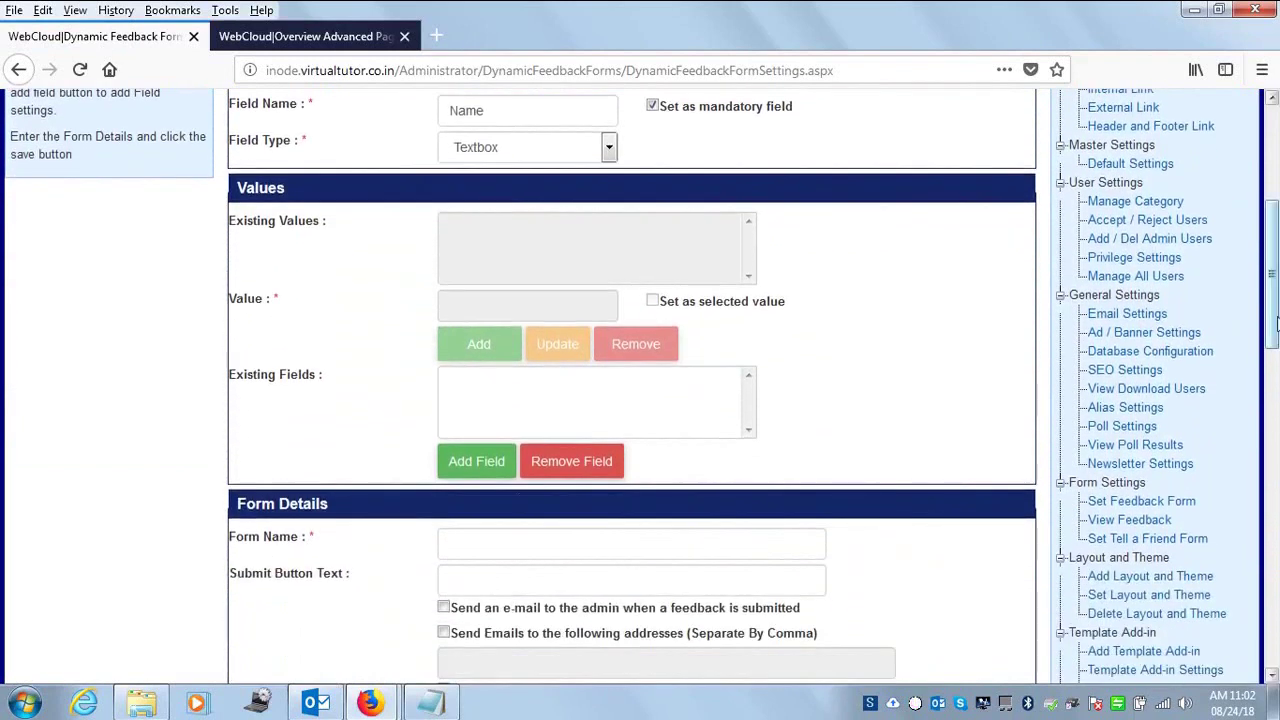
scroll(1200, 445, up, 2)
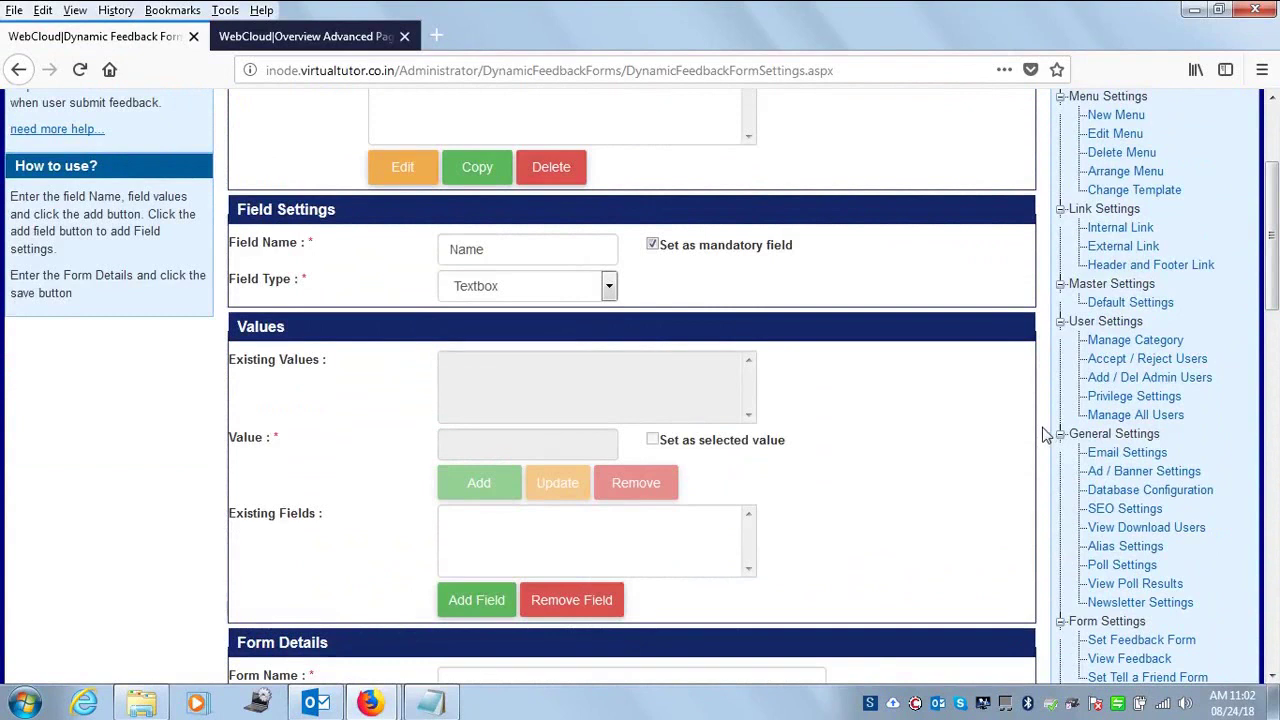
click(478, 612)
Step: Add a mandatory form field called EMail with the field type Textbox
click(466, 445)
text(E)
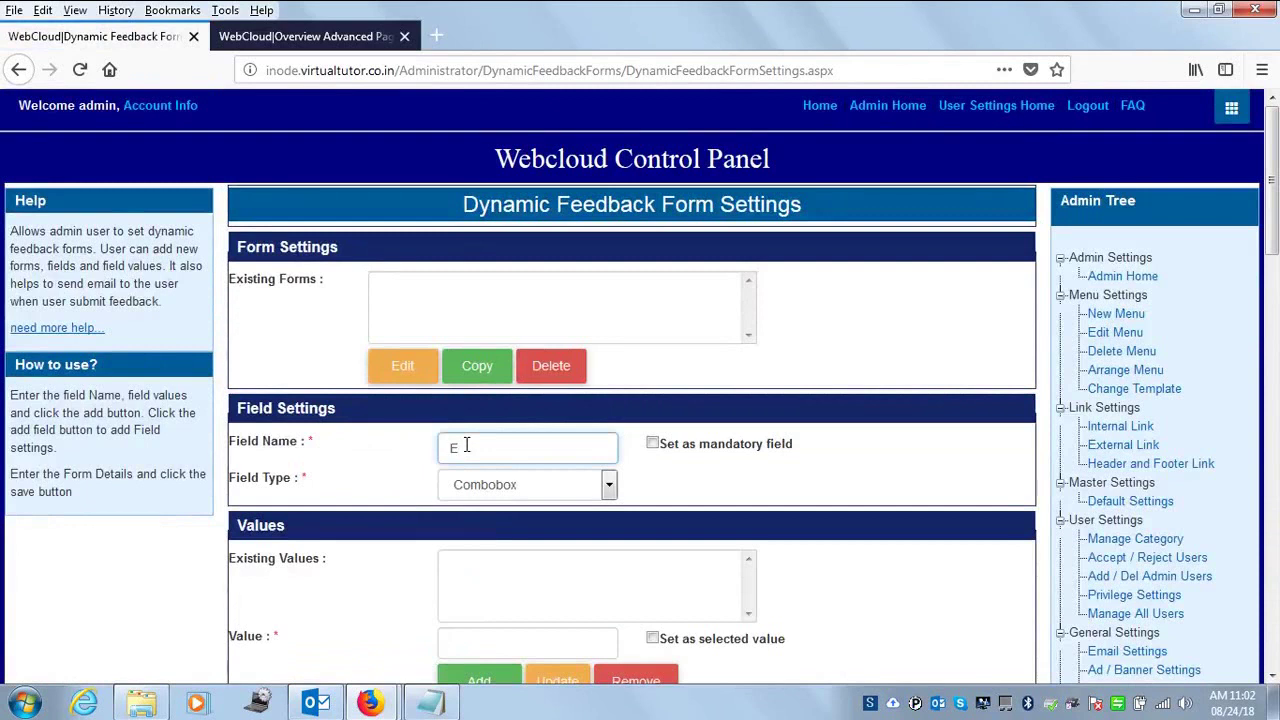
text(Mail)
click(652, 444)
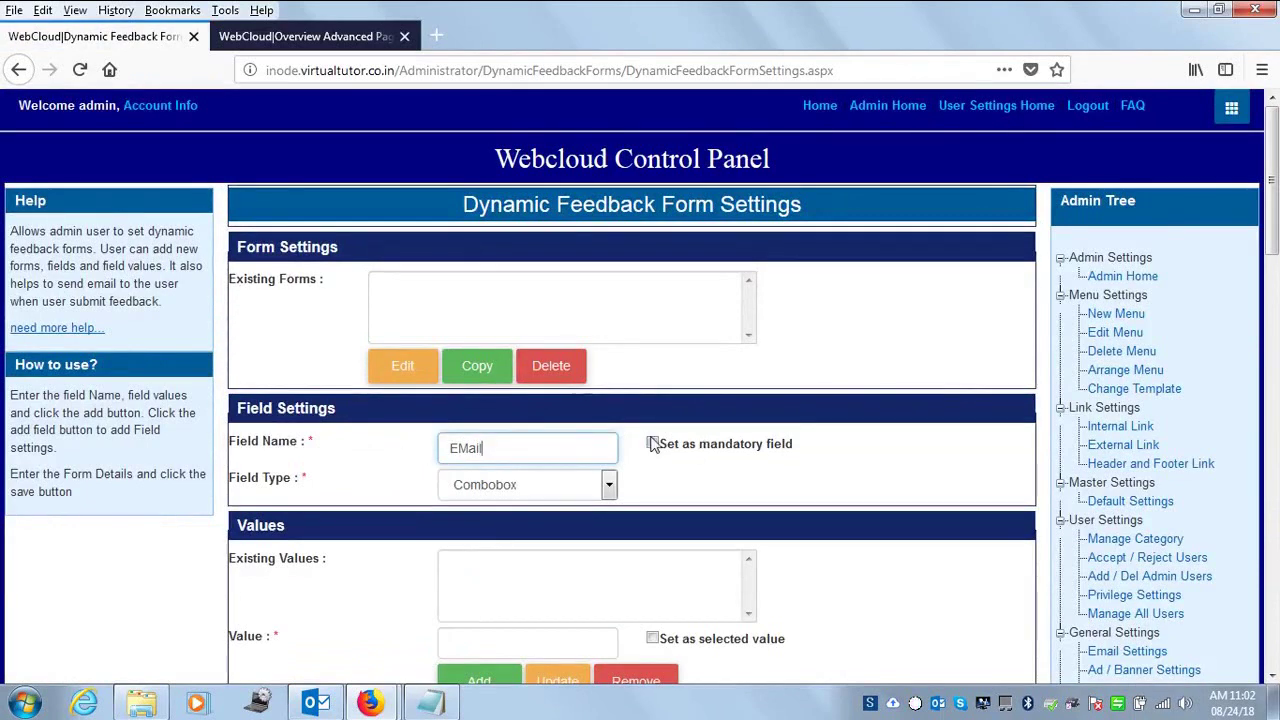
click(608, 485)
click(480, 277)
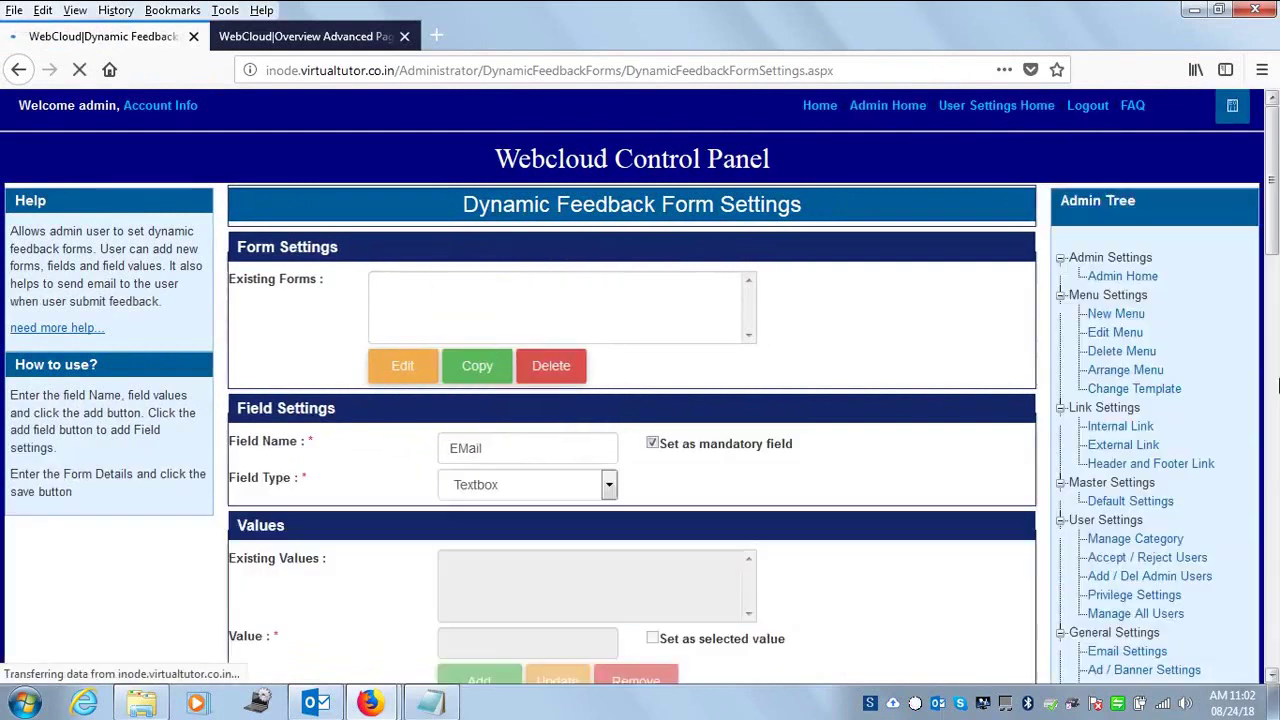
scroll(329, 413, down, 5)
click(470, 403)
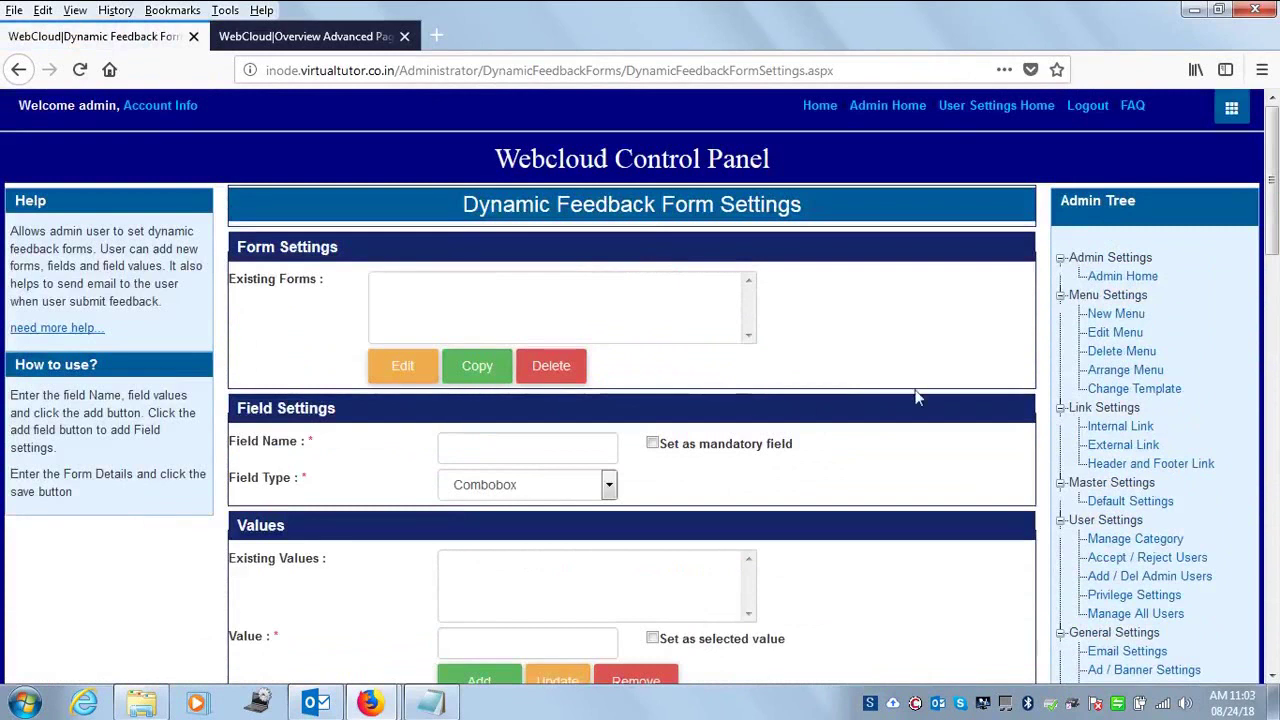
Step: Add a mandatory form field called Ph No with the field type Textbox
scroll(1258, 265, up, 3)
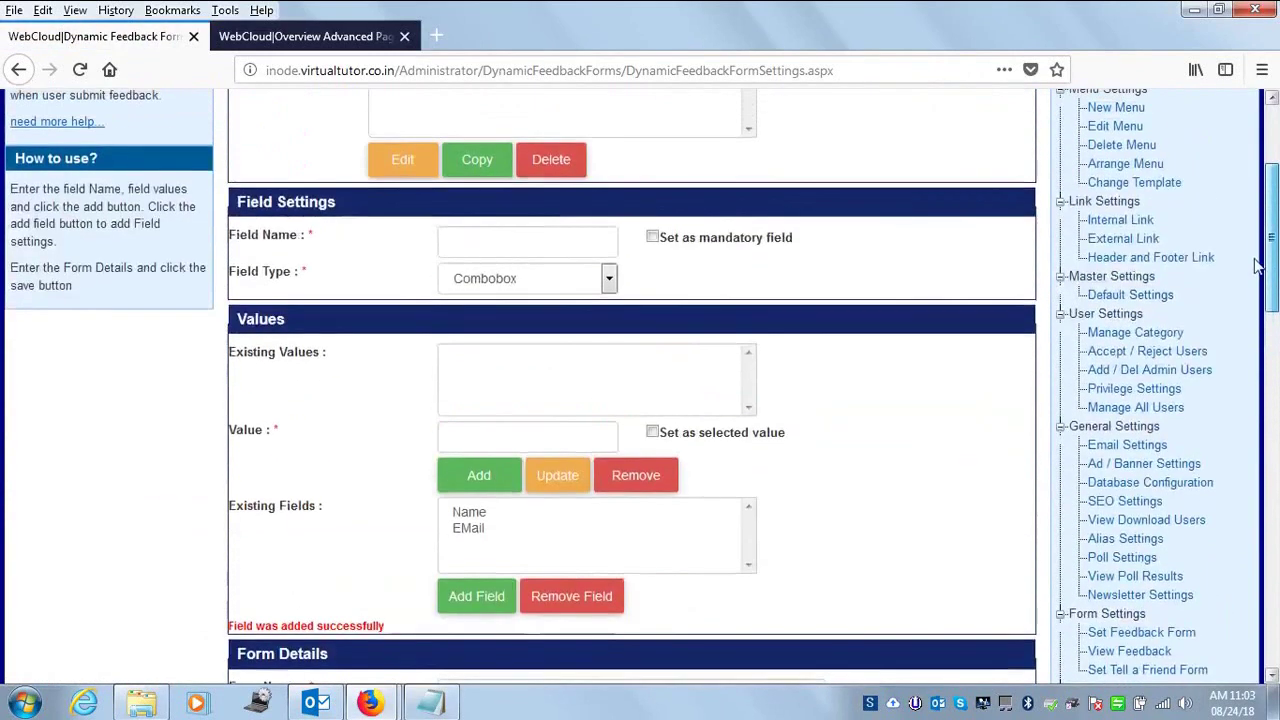
click(542, 243)
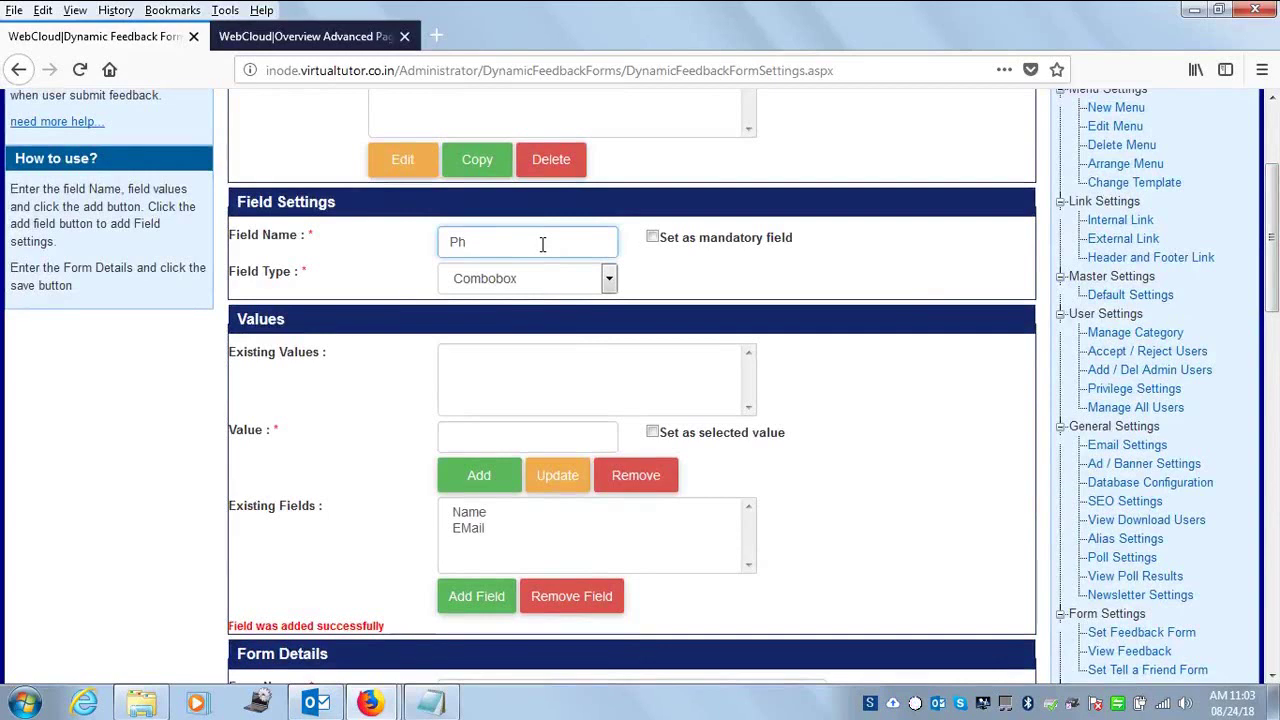
text(Ph No)
click(608, 279)
click(553, 327)
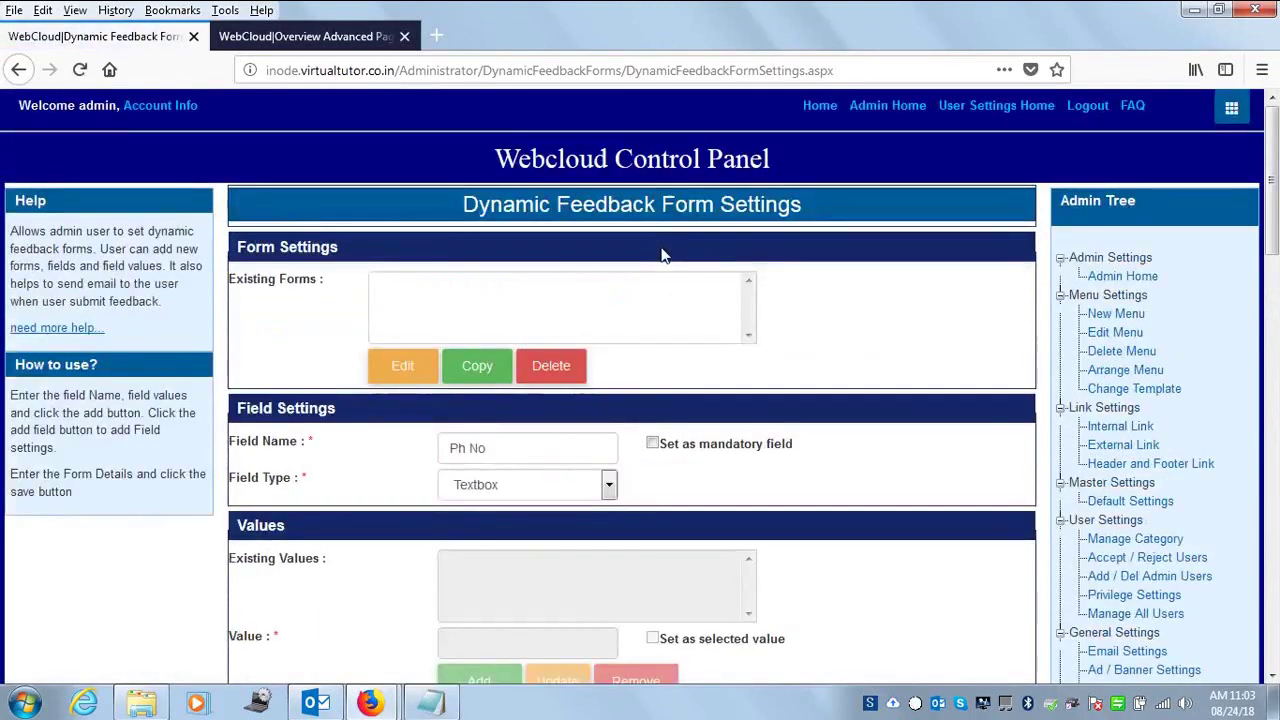
click(653, 444)
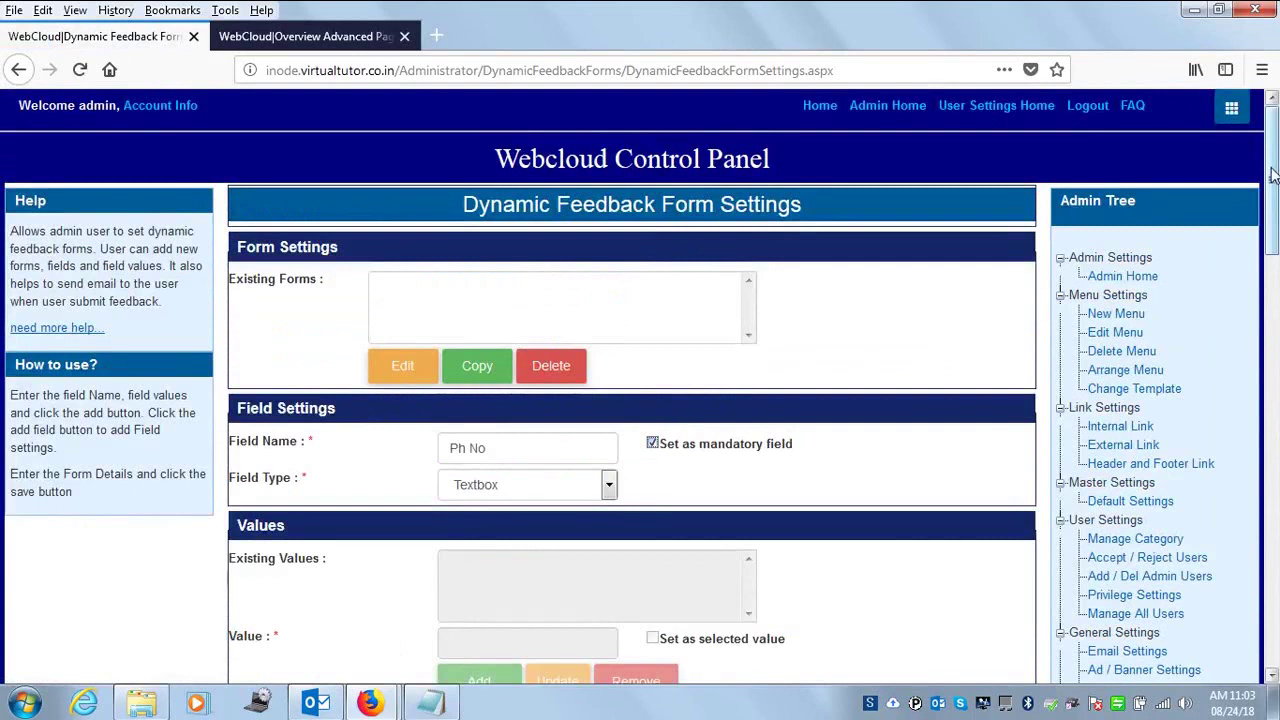
scroll(365, 483, down, 6)
click(474, 452)
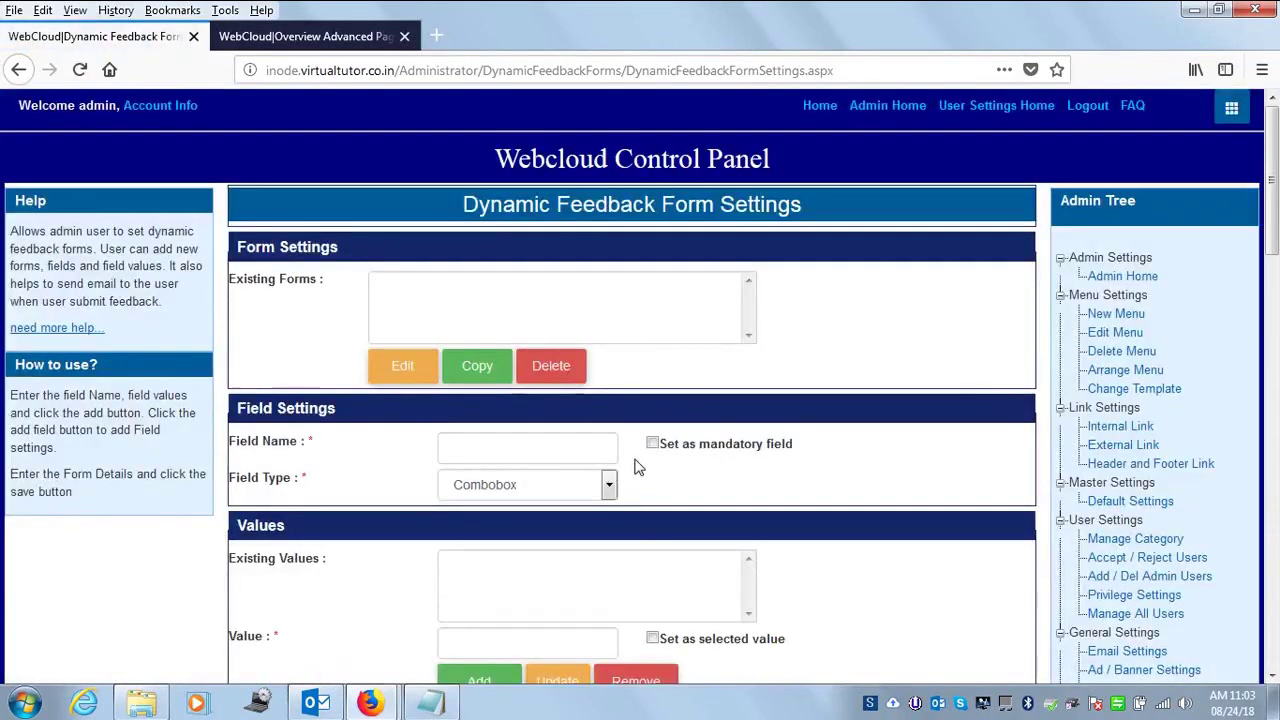
Step: Add a non-mandatory form field called Enquiry with the field type Html Editbox
mouse_move(1272, 163)
mouse_down()
mouse_move(1270, 292)
mouse_move(1275, 170)
mouse_up()
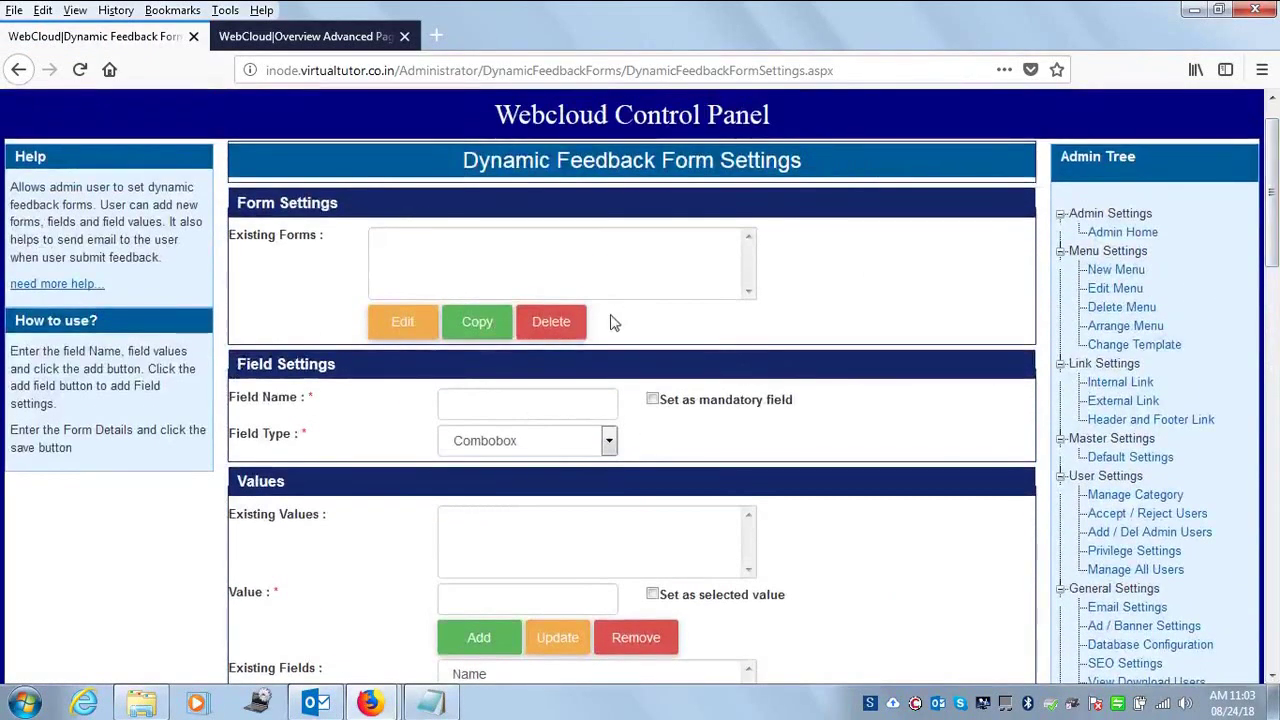
click(522, 404)
text(Enquiry)
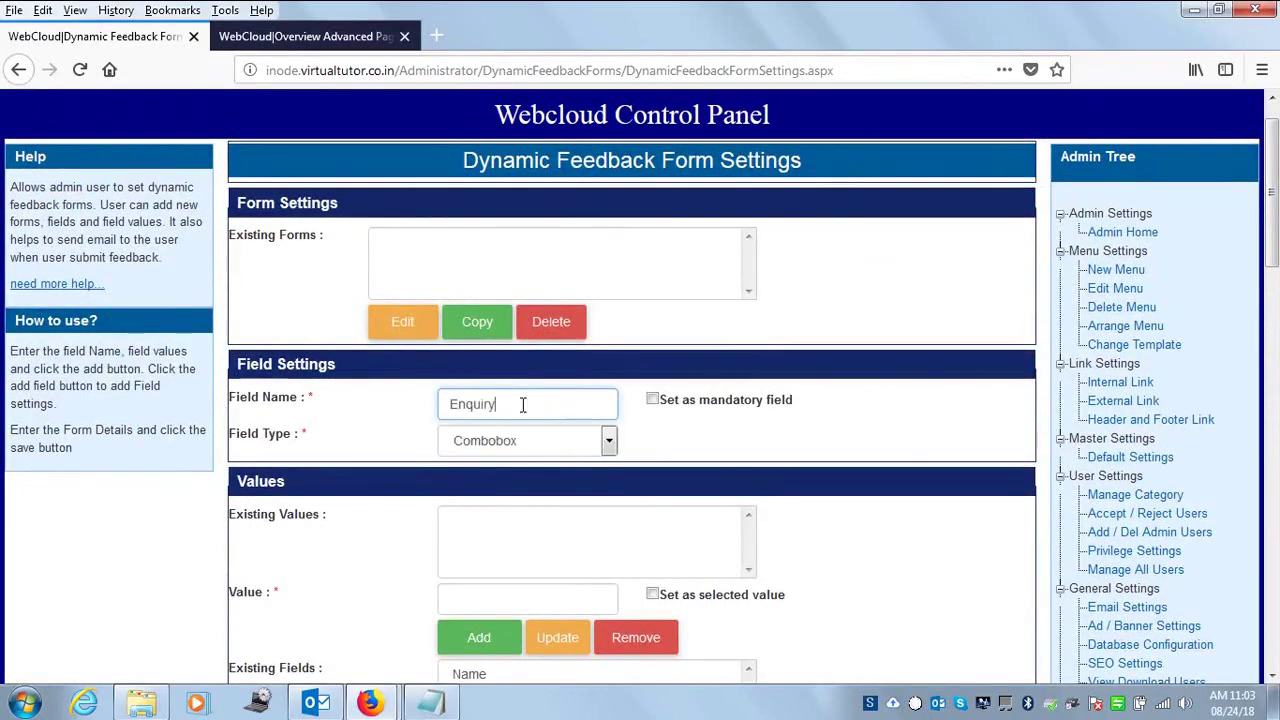
click(610, 443)
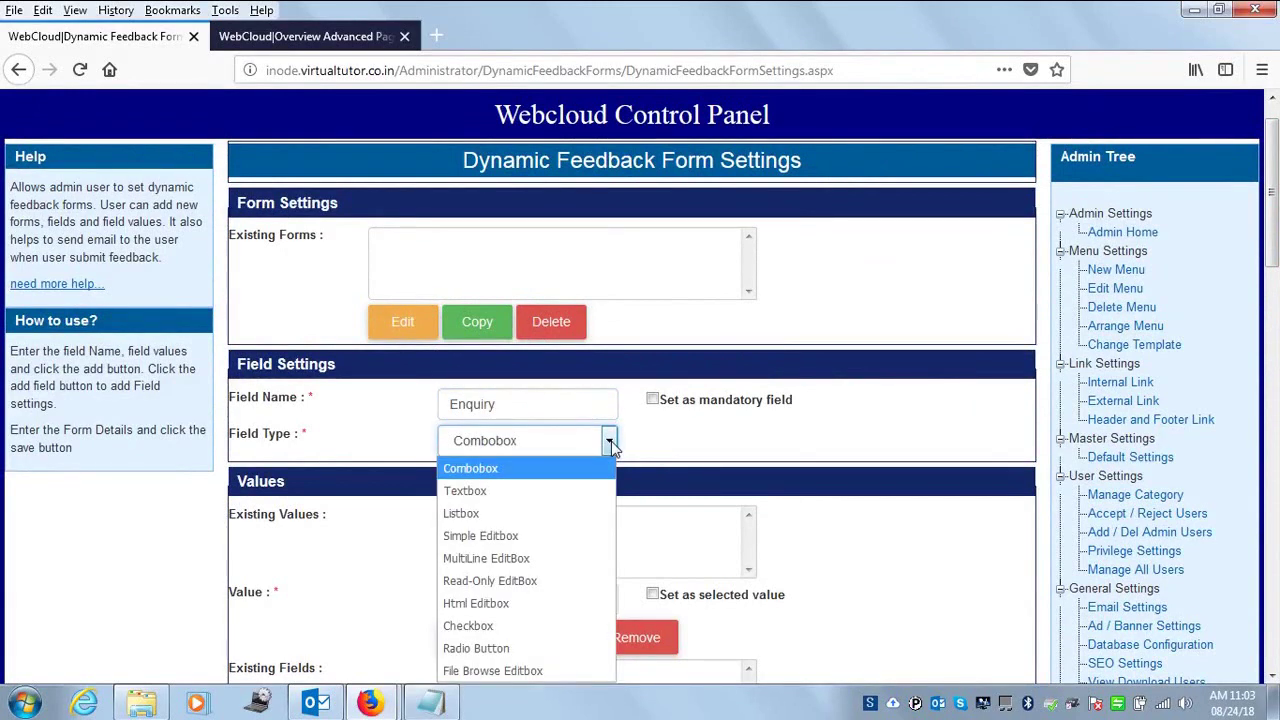
click(520, 605)
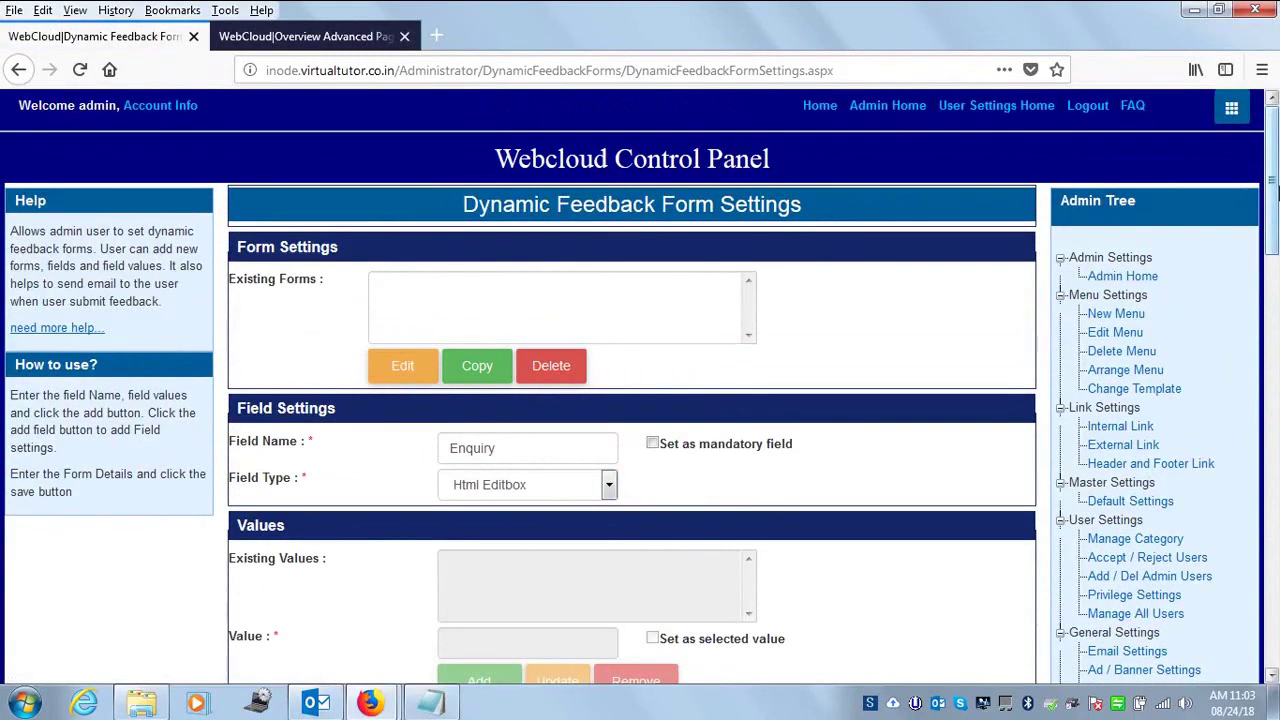
scroll(447, 527, down, 3)
click(472, 497)
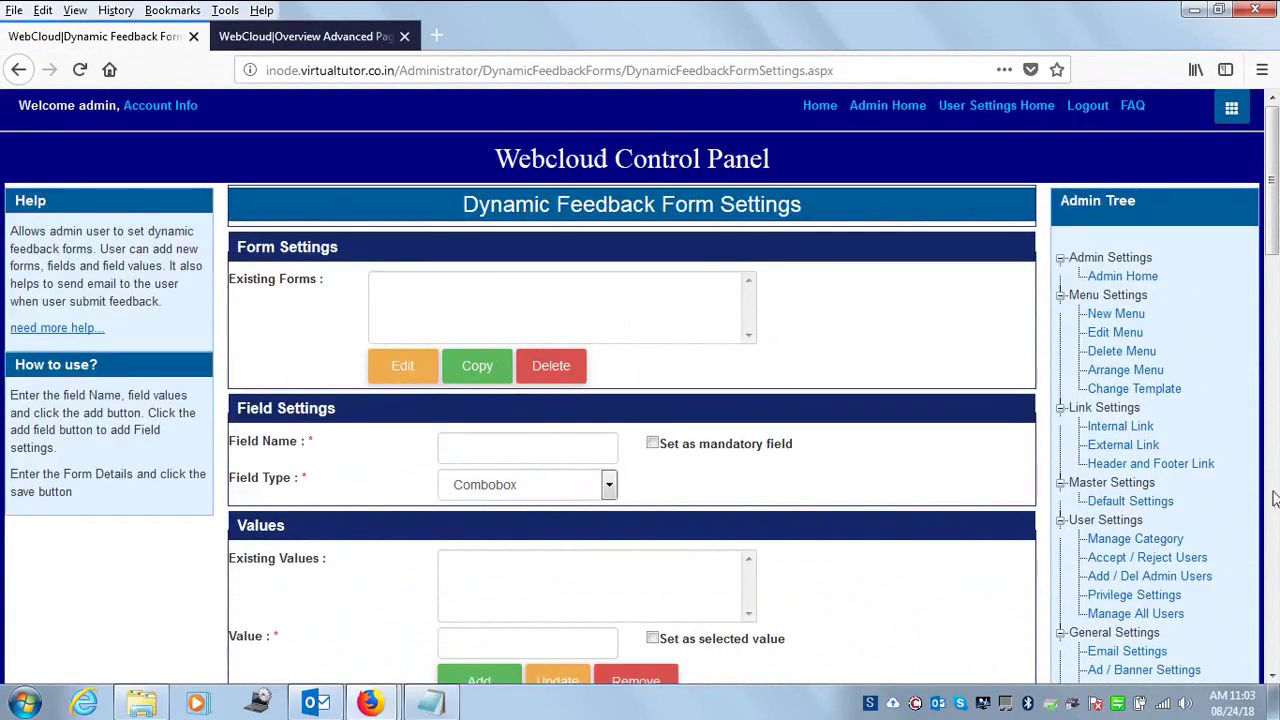
Step: Name the form Enquiry Form and set its submit button text to Submit
drag(1272, 250, 1272, 342)
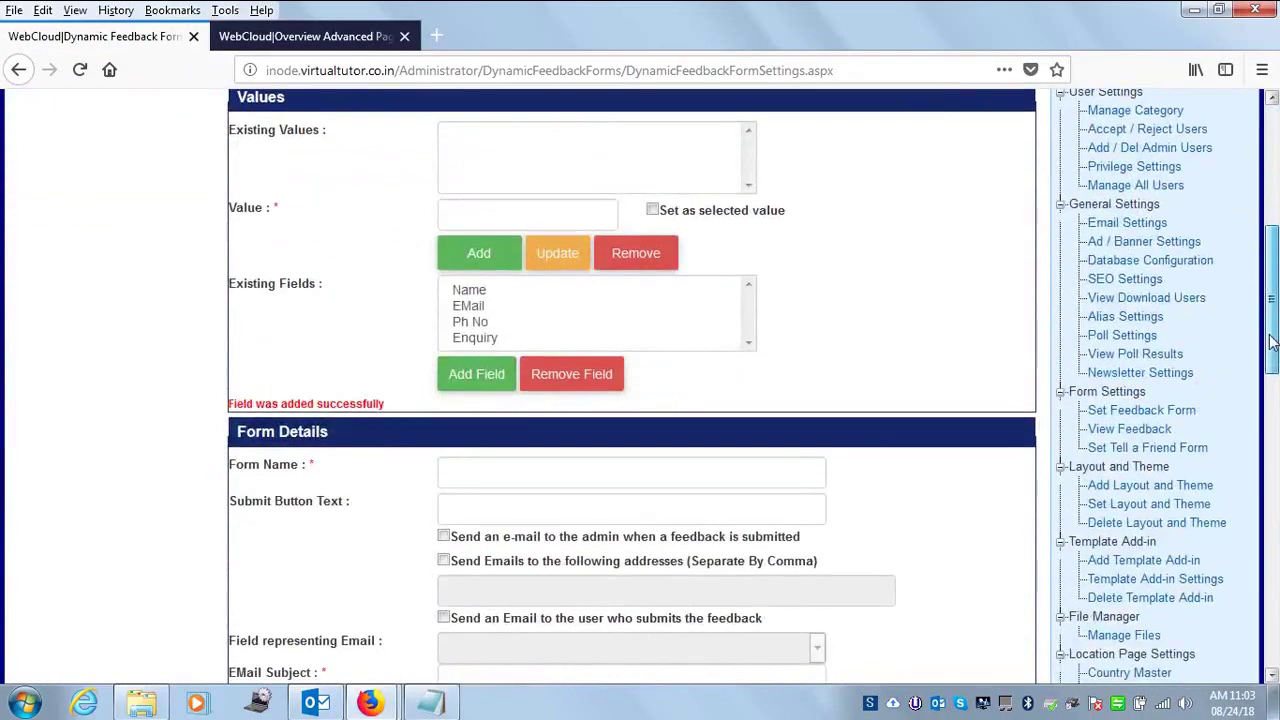
scroll(1272, 342, down, 2)
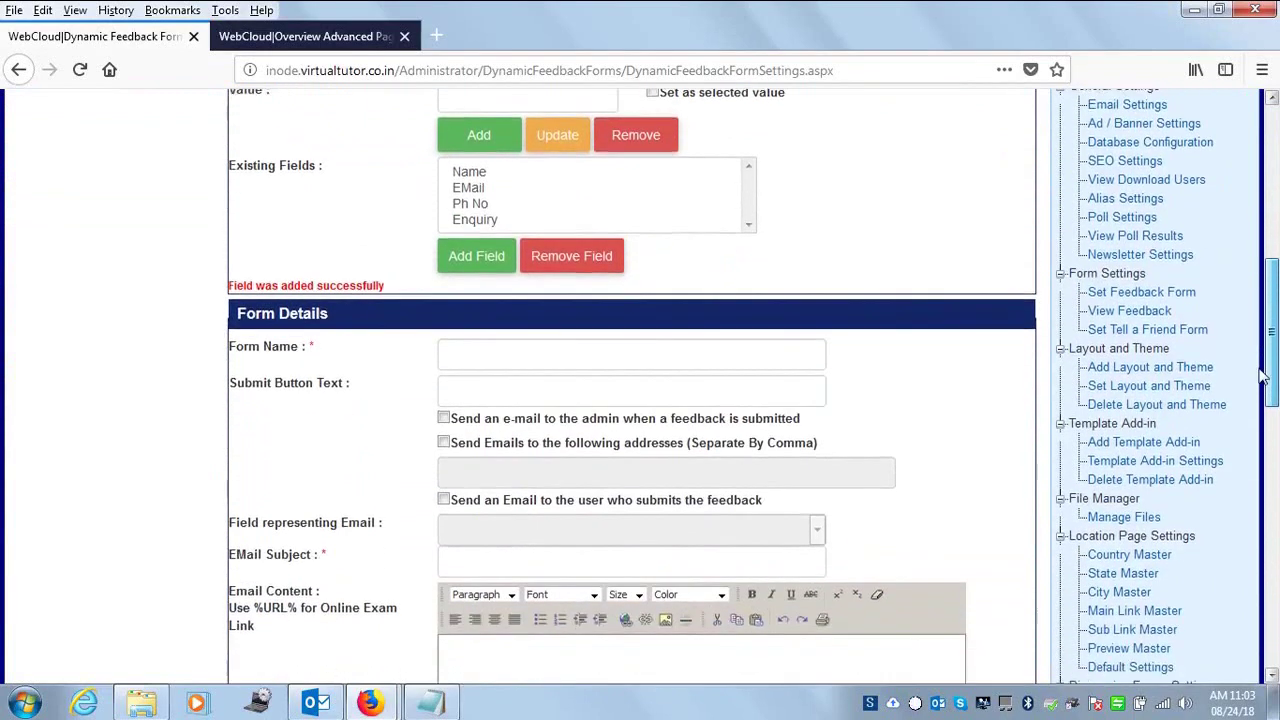
click(517, 345)
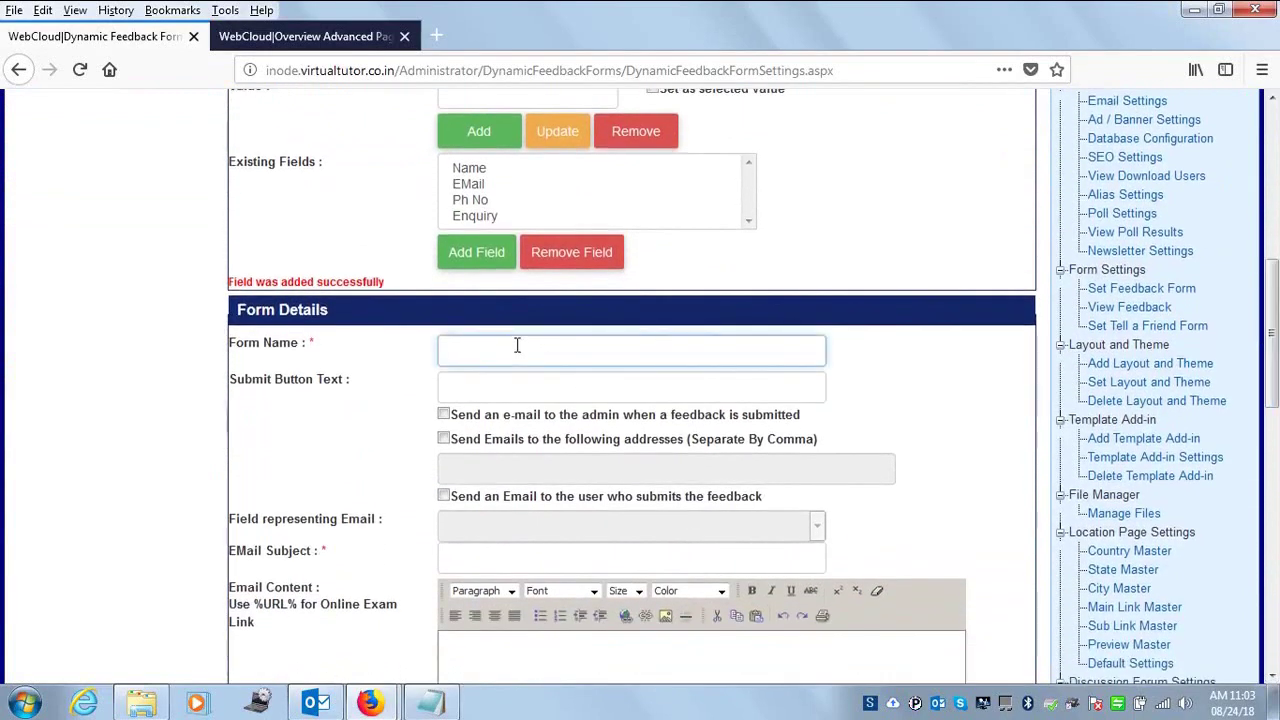
text(Enquiry Form)
click(501, 381)
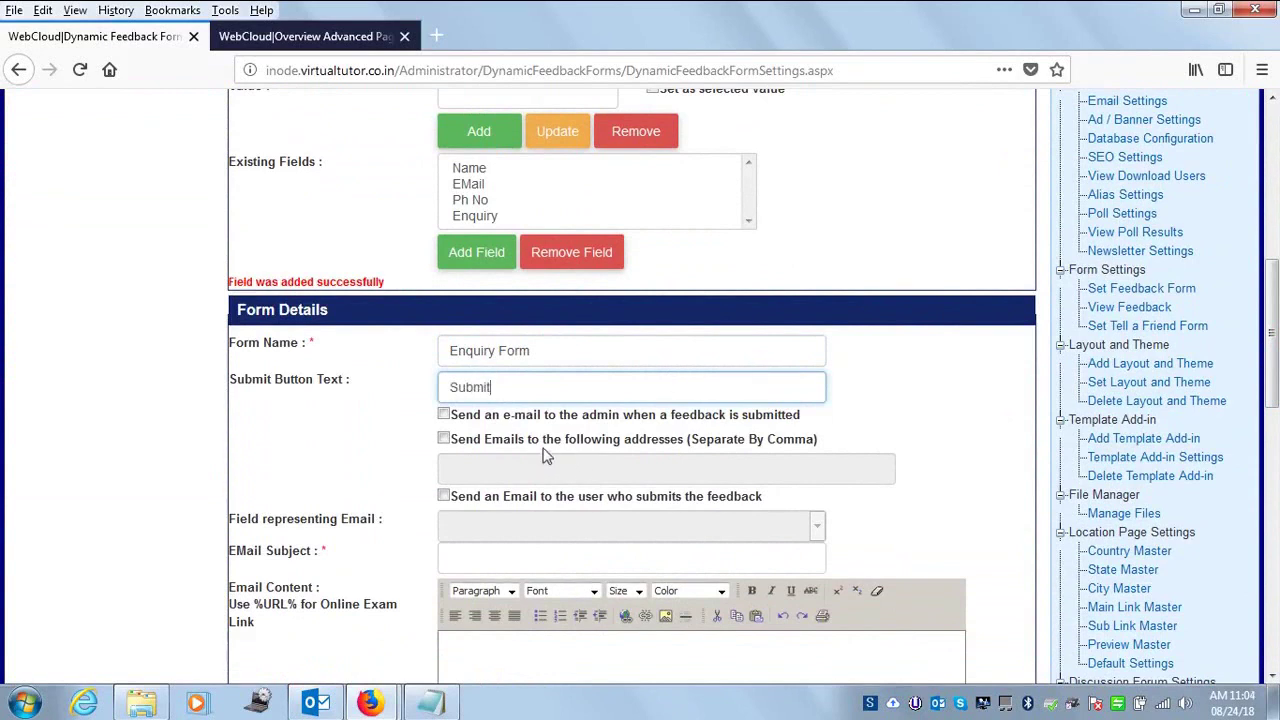
Step: Enable e-mail notifications to the admin and to the user who submits the feedback
scroll(1276, 370, down, 2)
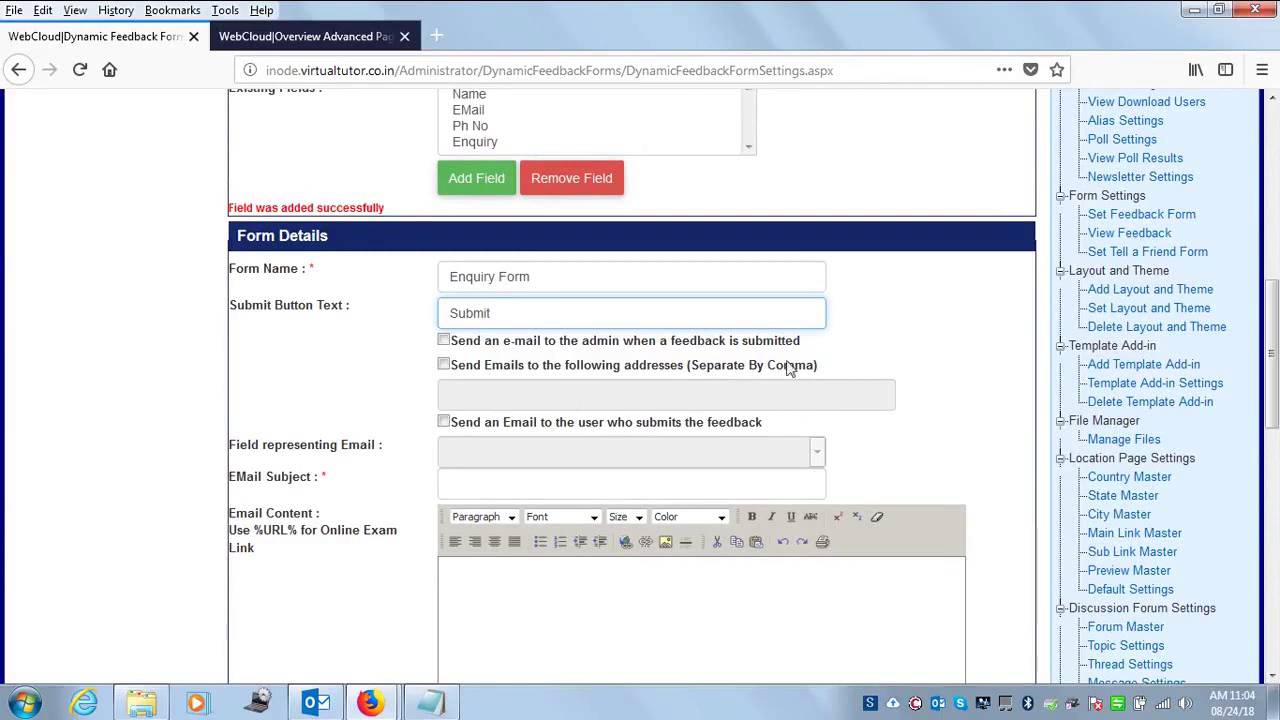
click(443, 341)
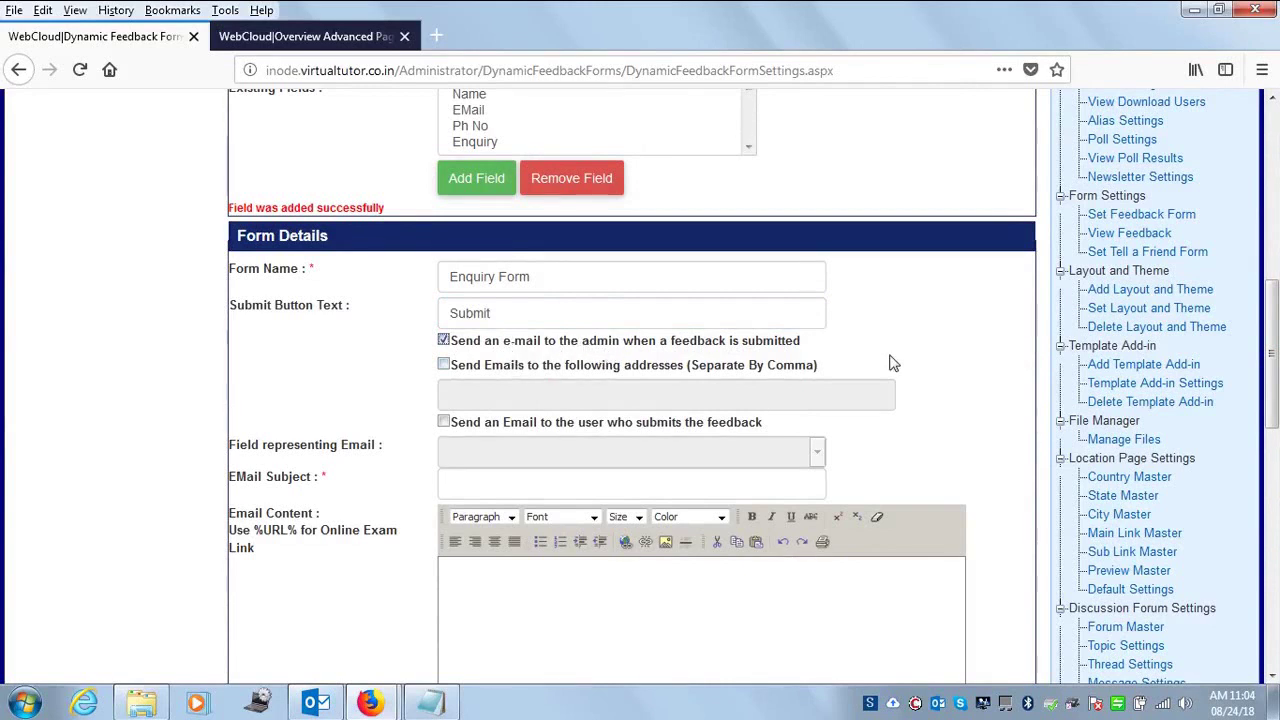
drag(1276, 332, 1276, 350)
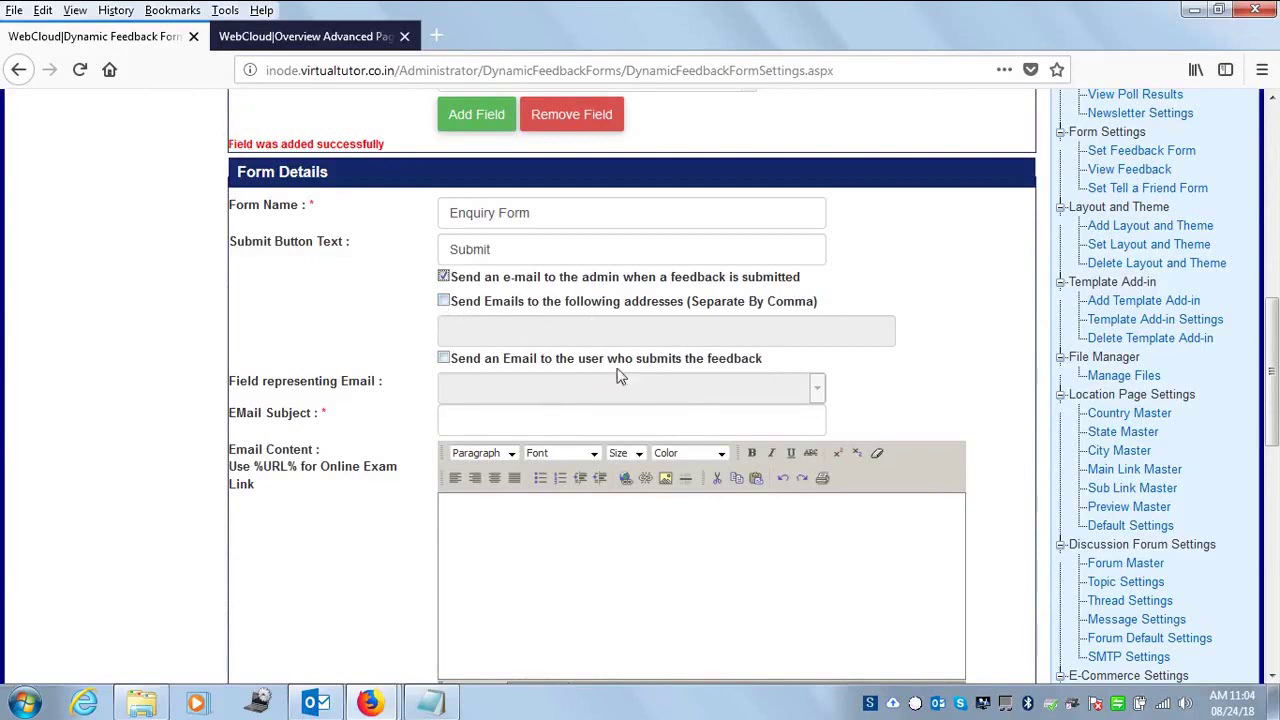
scroll(1275, 318, down, 1)
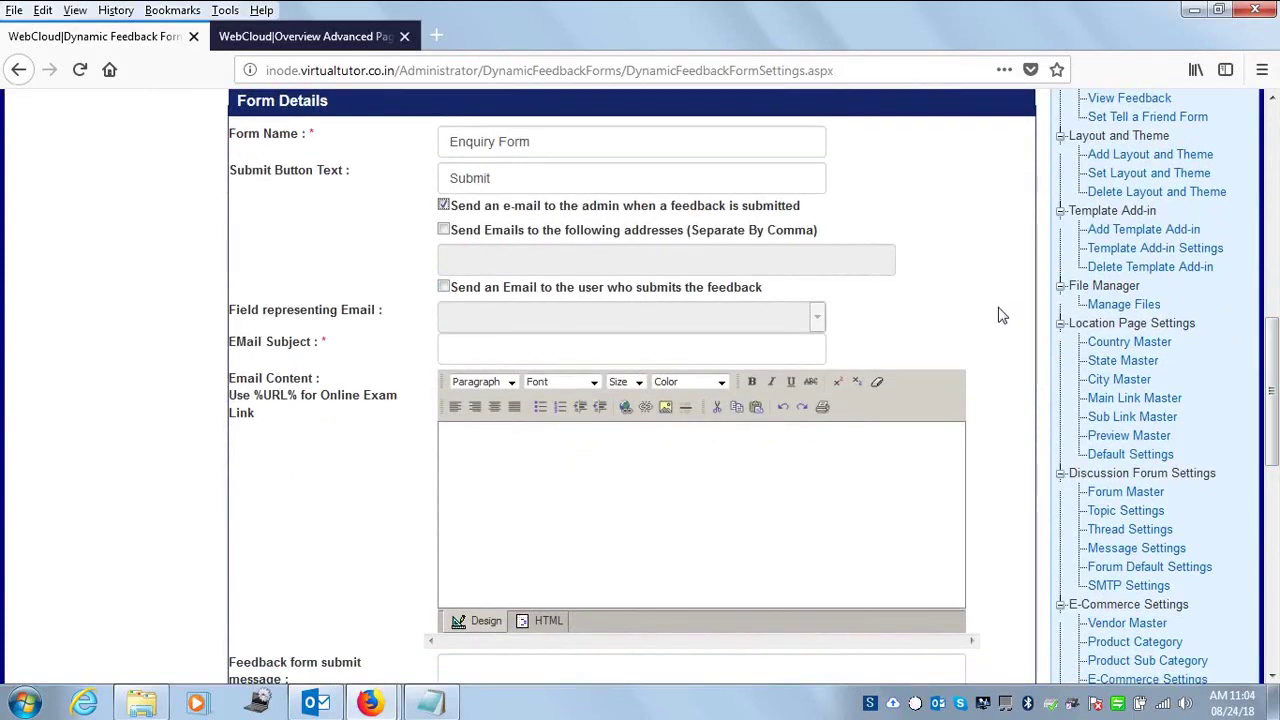
click(443, 288)
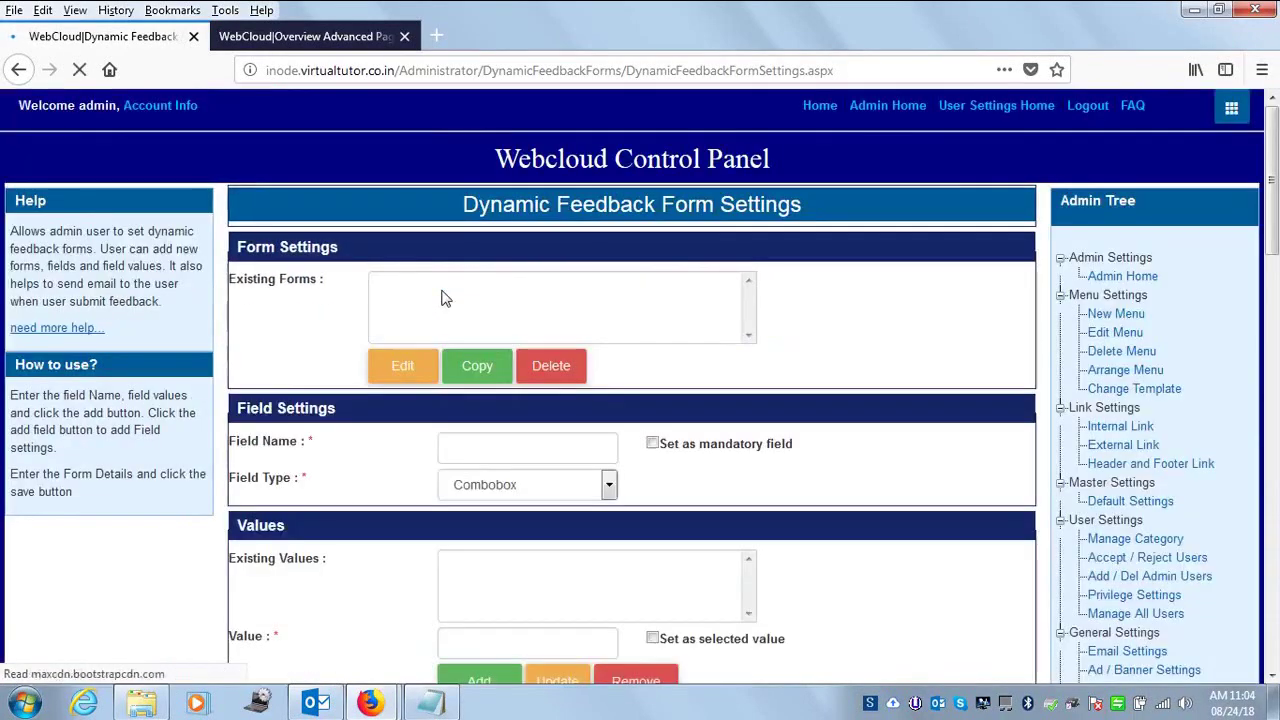
Step: Choose EMail as the field representing the e-mail address and set the e-mail subject to "Thank you"
scroll(721, 419, down, 10)
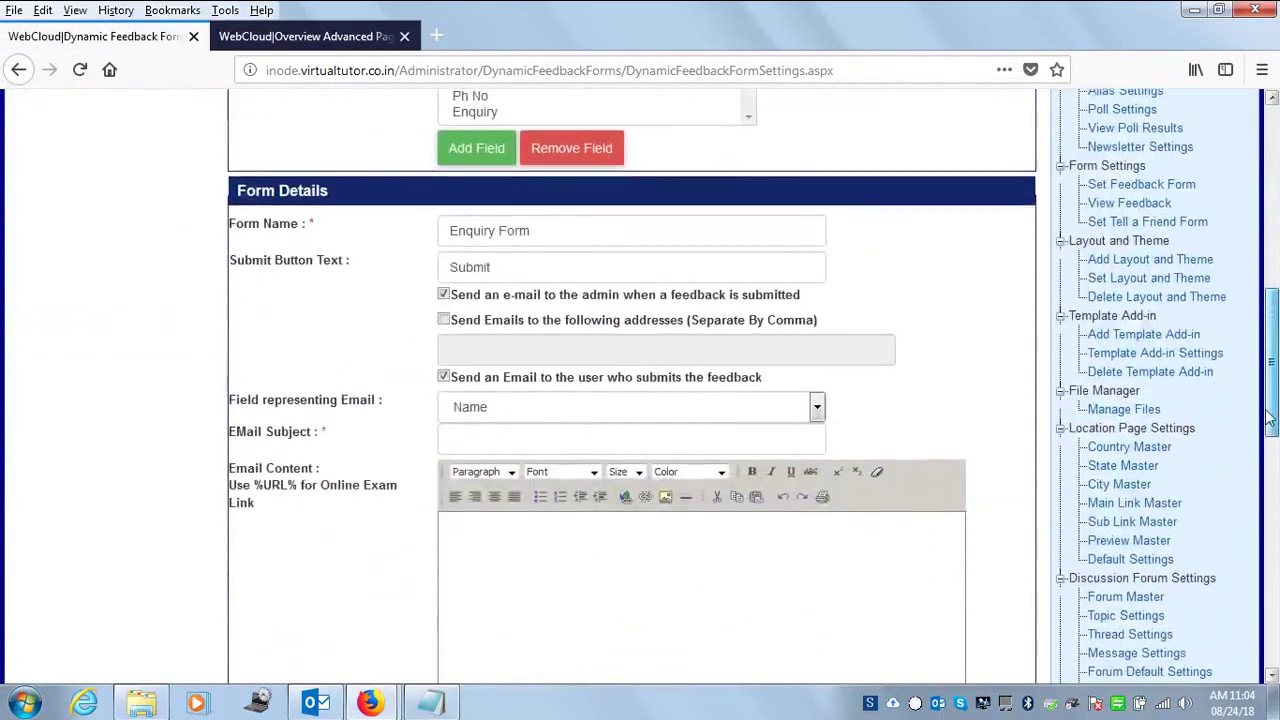
click(655, 400)
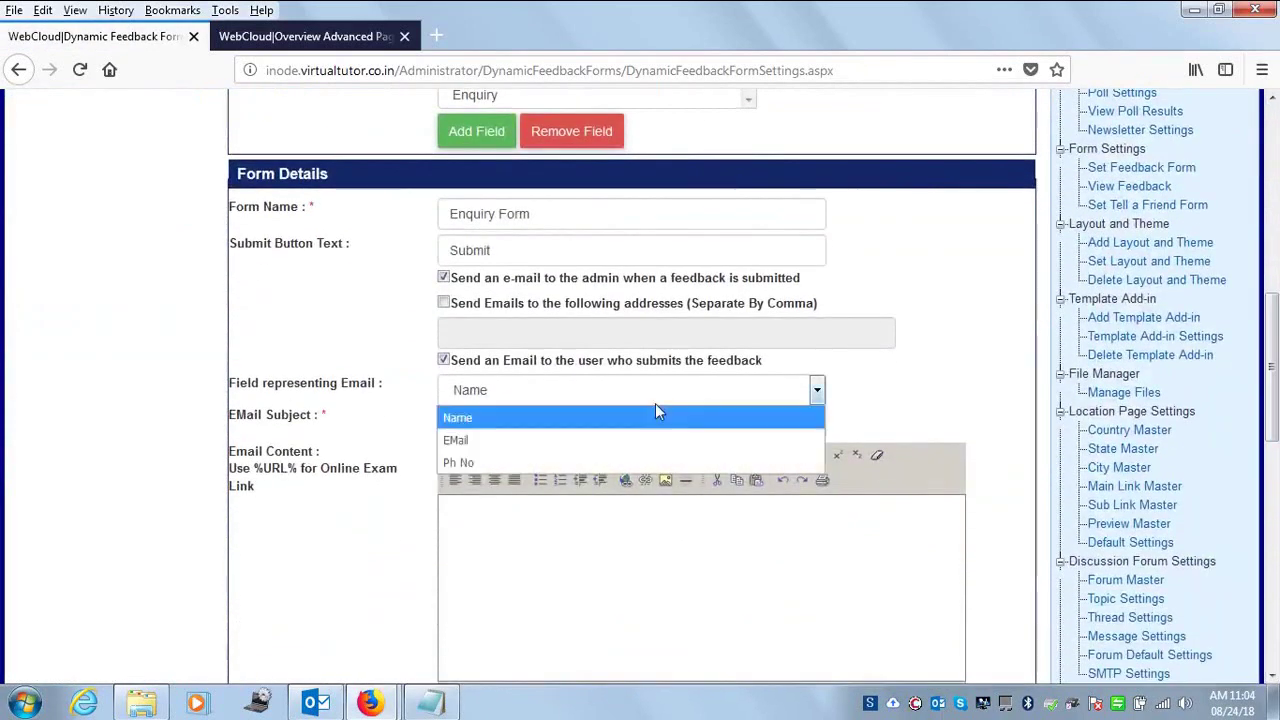
click(503, 440)
click(494, 424)
text(Thank you)
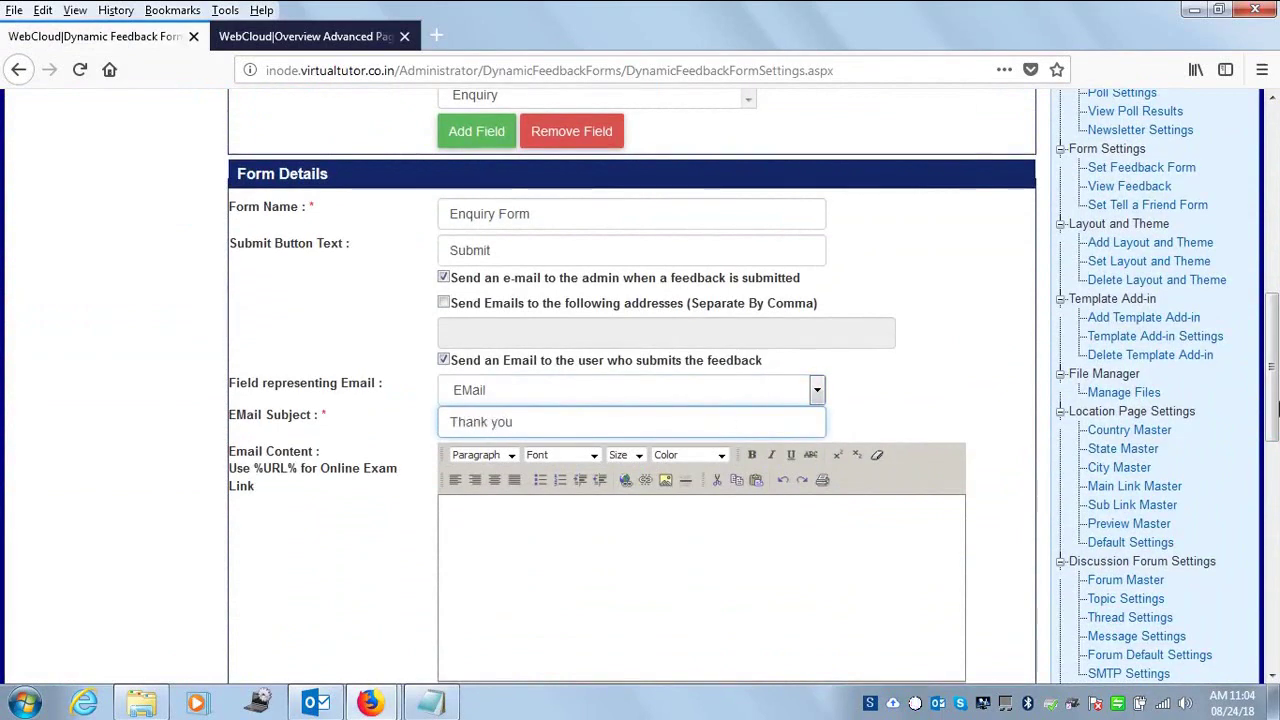
Step: Write the e-mail content: "Dear User", "thank you for contact us. One of our representative will be in touch with you soon.", "Thanks"
scroll(600, 425, down, 3)
click(570, 416)
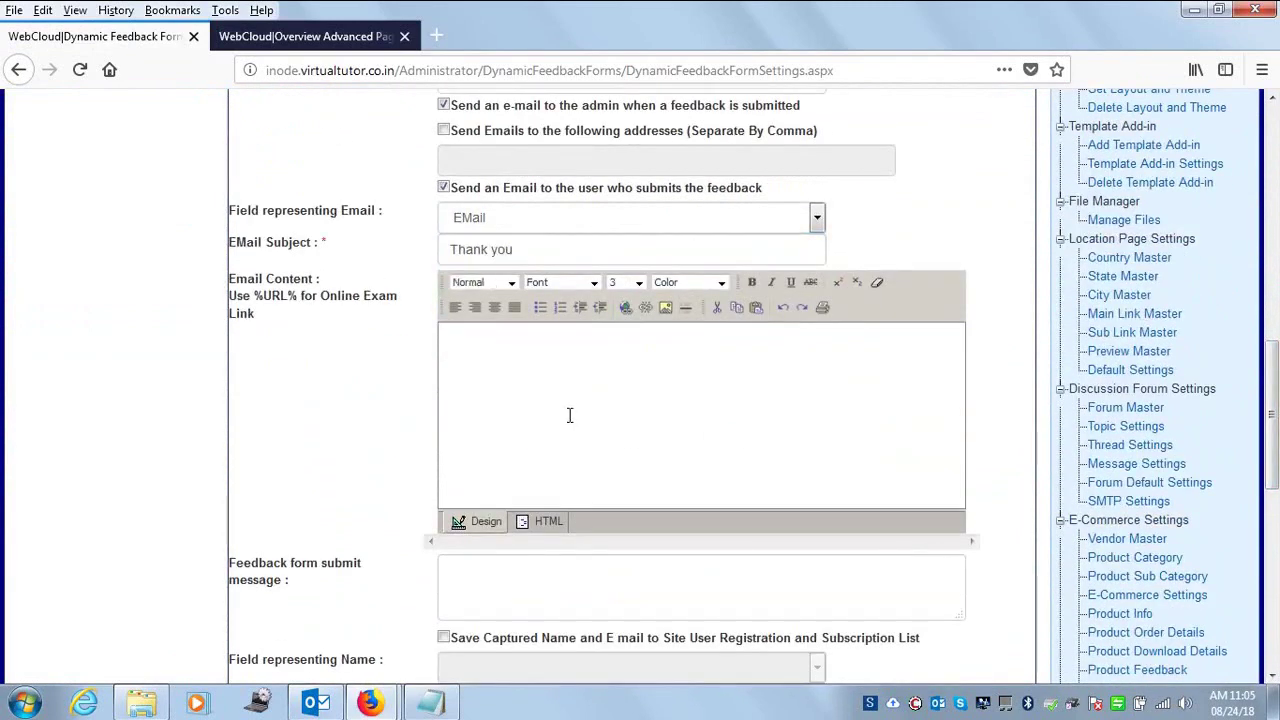
text(Dear User)
key(Return)
text(thank you for contact us)
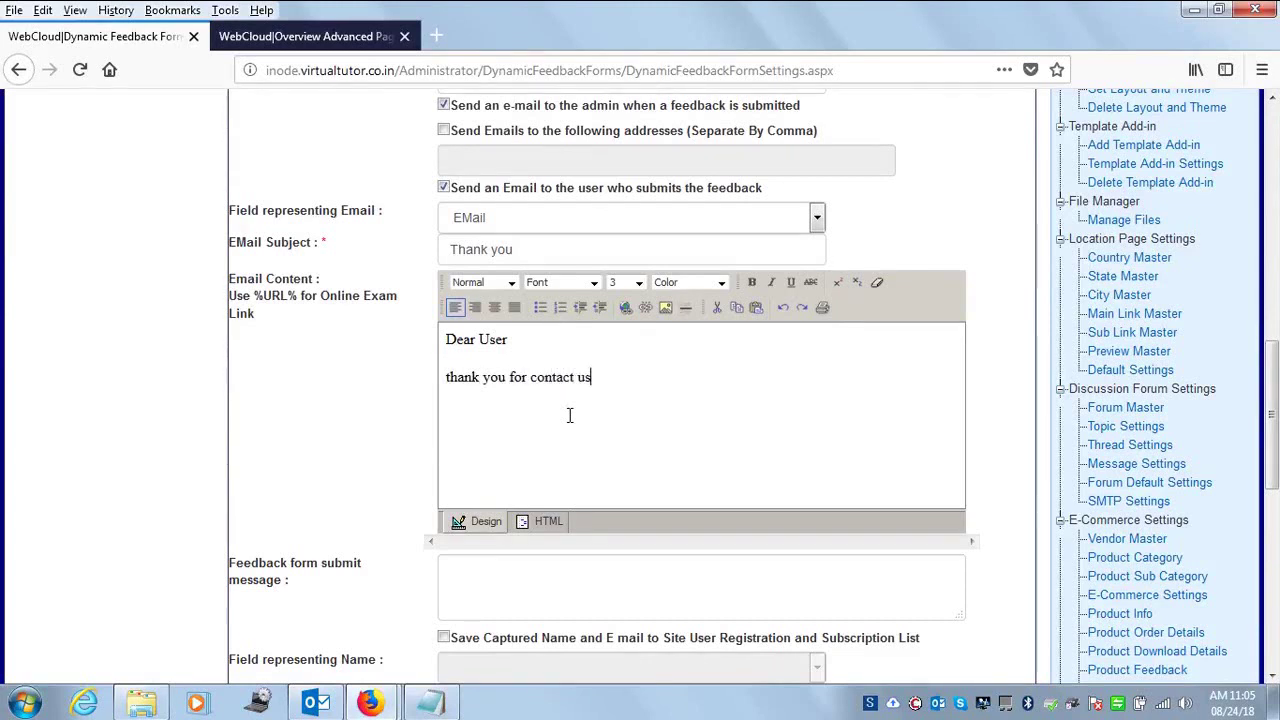
text(. One of our represent)
text(ati)
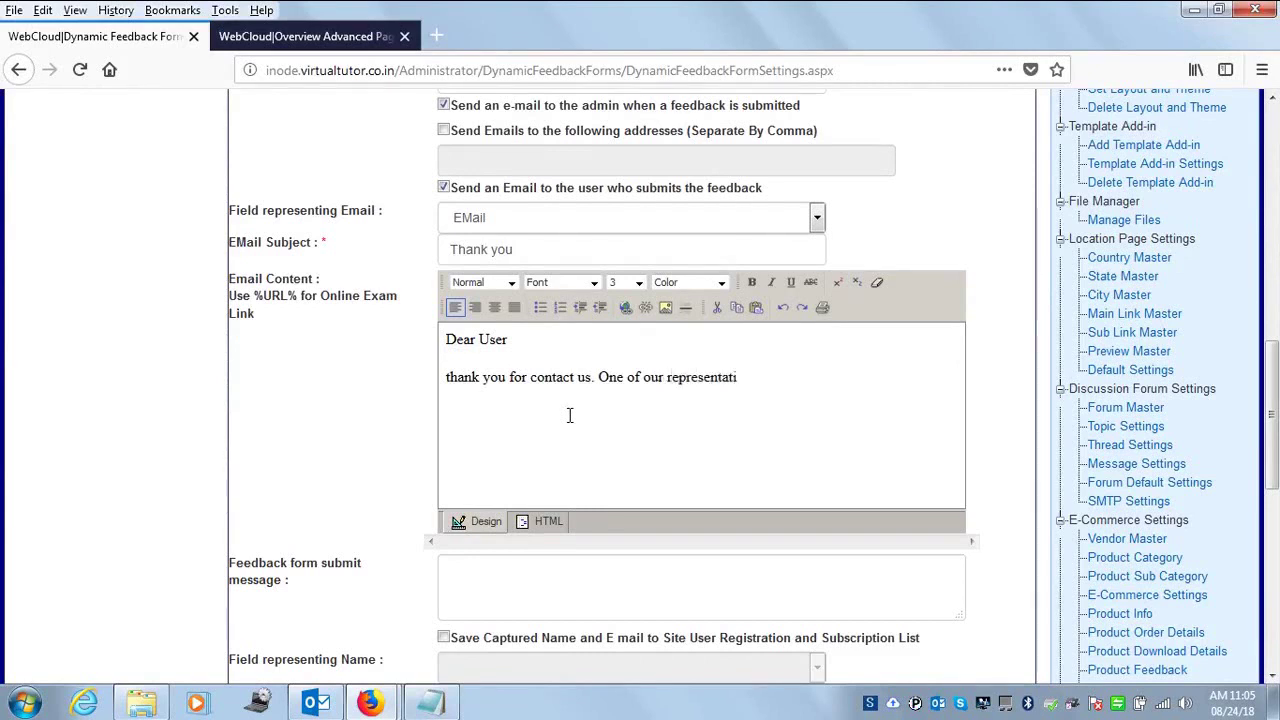
text(ve will be in touch with you soon.)
key(Return)
text(Thanks)
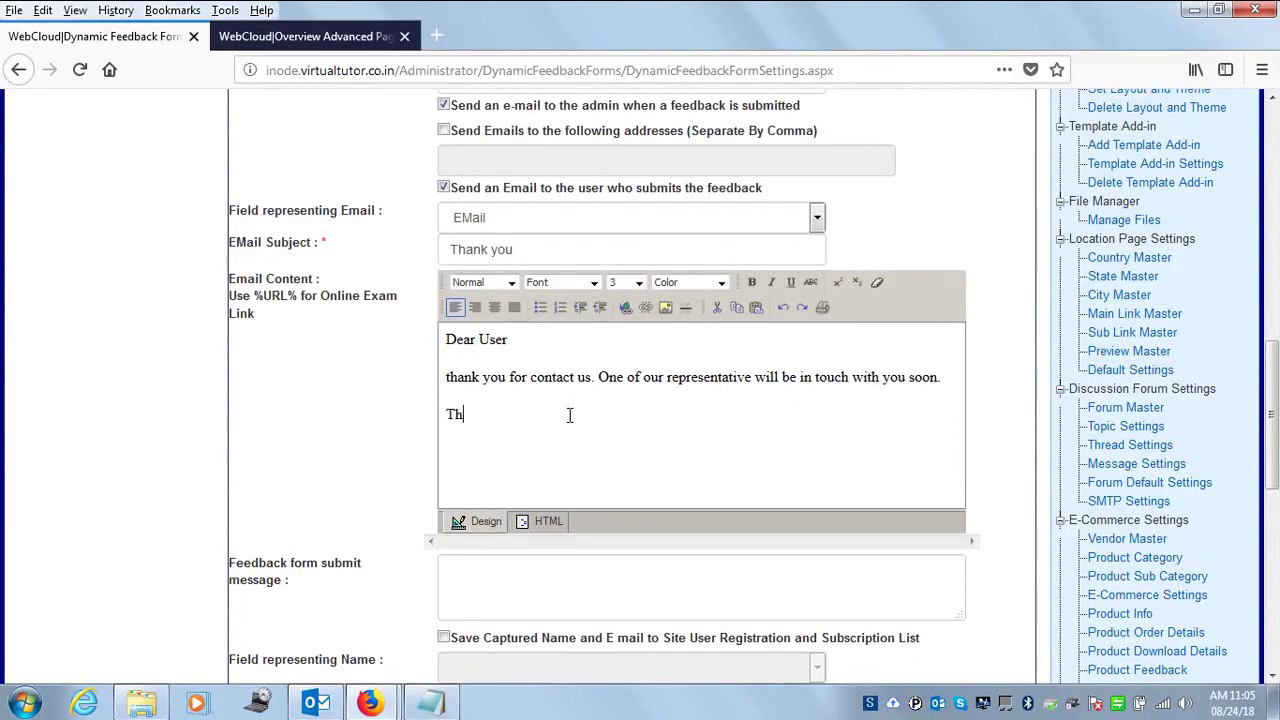
Step: Set the feedback form submit message to "Thank you for submitting you feedback. Our representative will be in touch with you soon."
click(447, 590)
scroll(688, 389, down, 3)
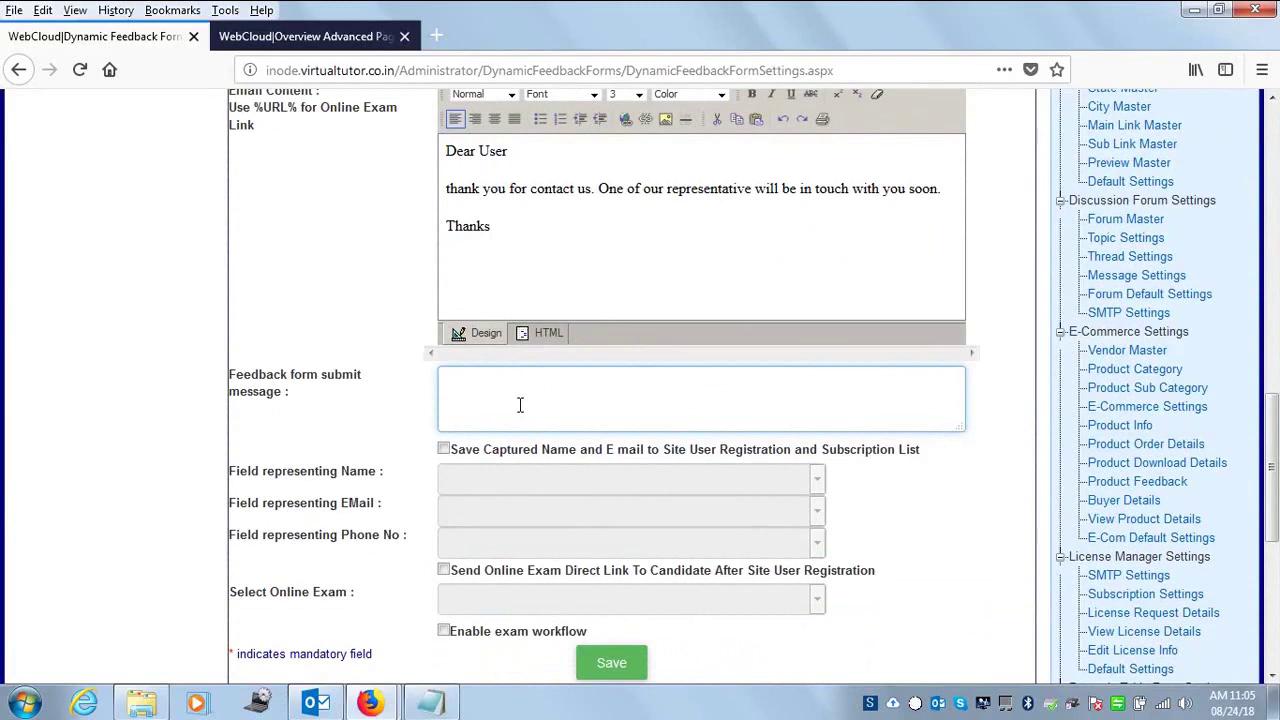
text(Thank)
key(BackSpace)
text(k you for )
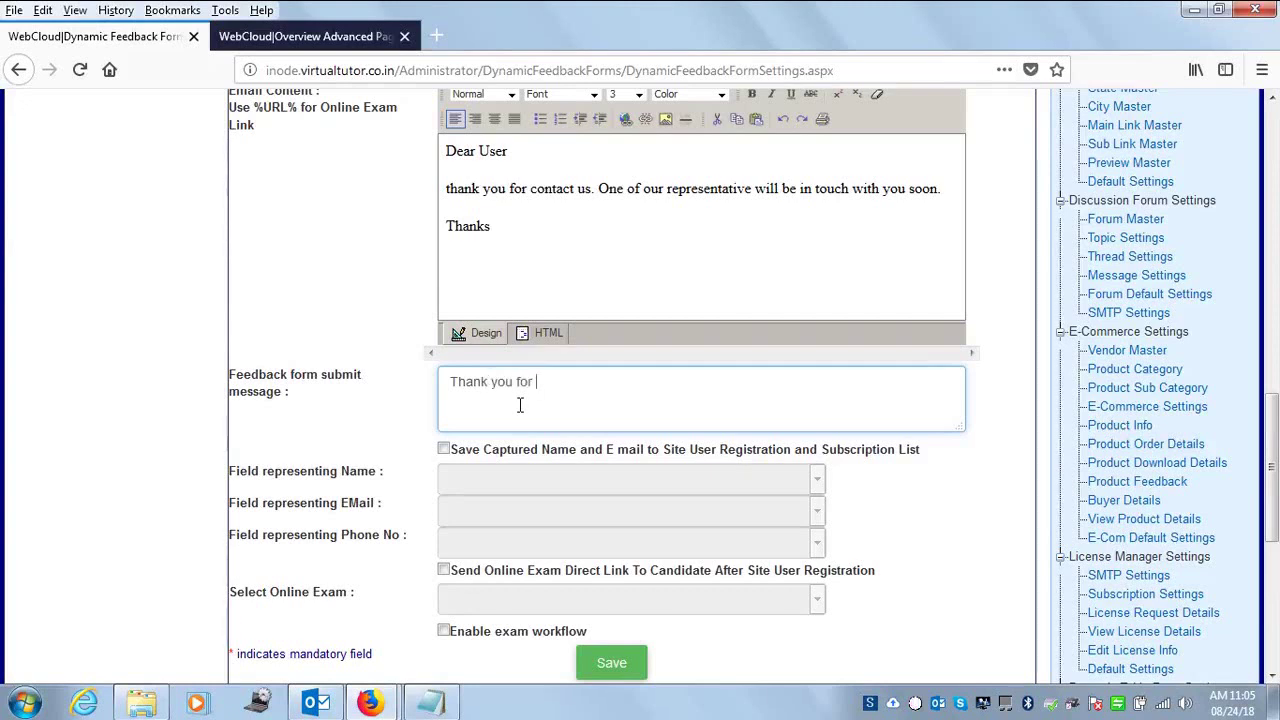
text(submittin g)
key(BackSpace)
key(BackSpace)
key(BackSpace)
text(ng you feedback.)
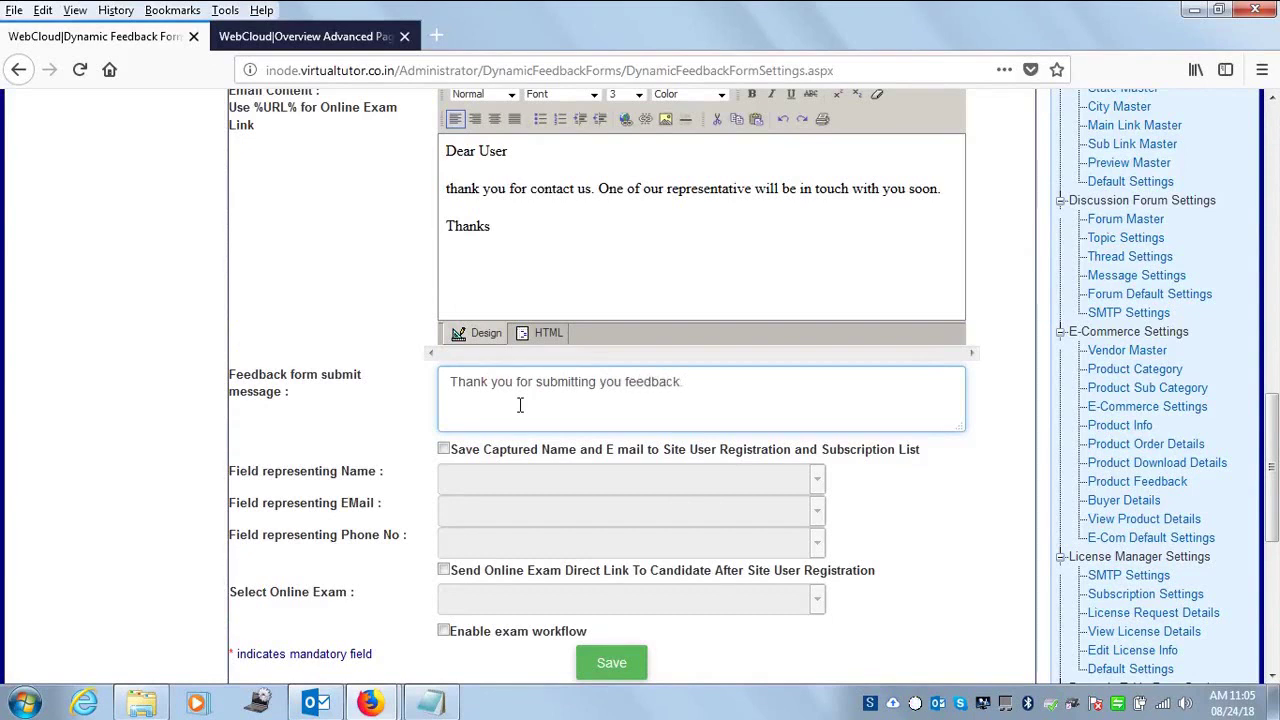
text( Our representative will be in tuch)
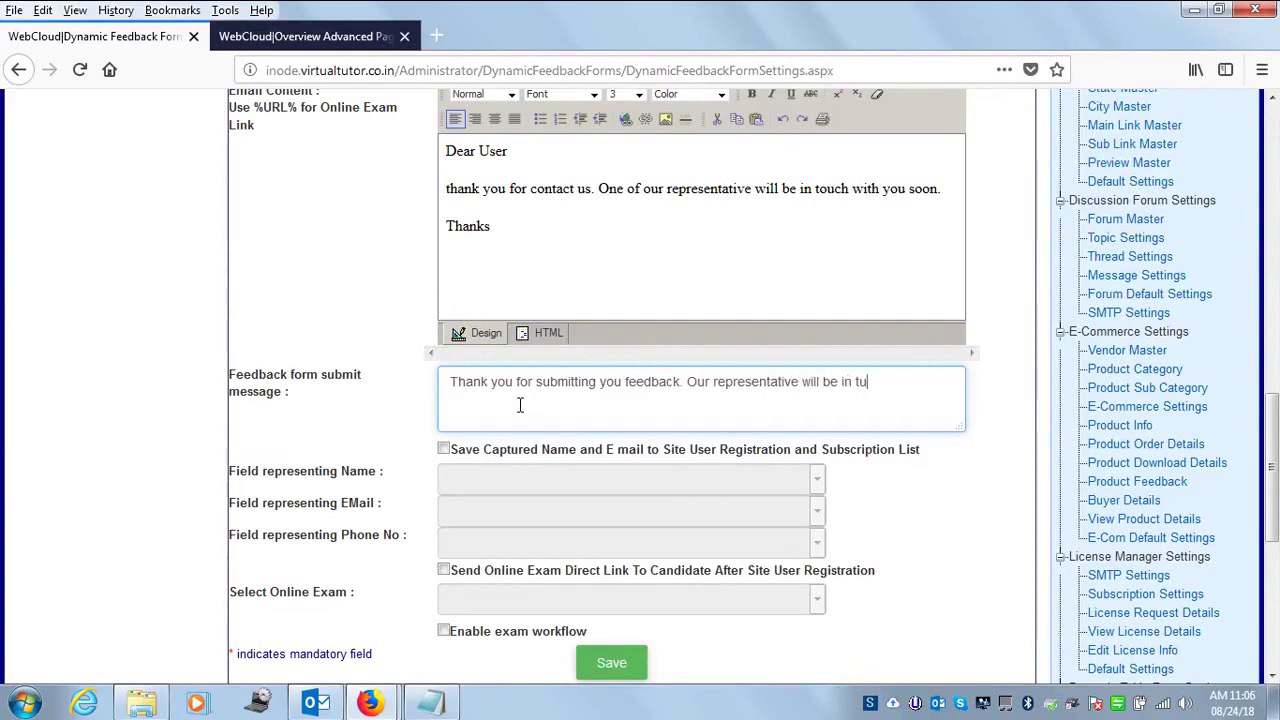
key(BackSpace)
key(BackSpace)
key(BackSpace)
text(ouch with)
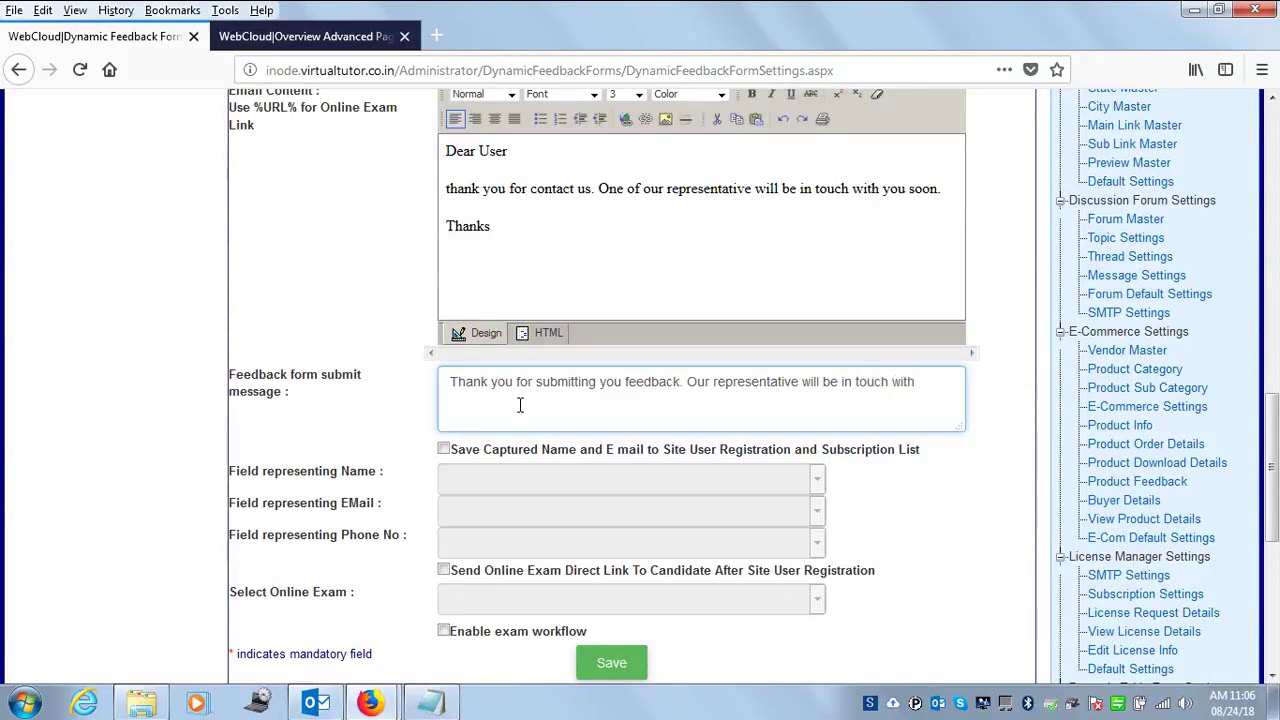
text( you soon.)
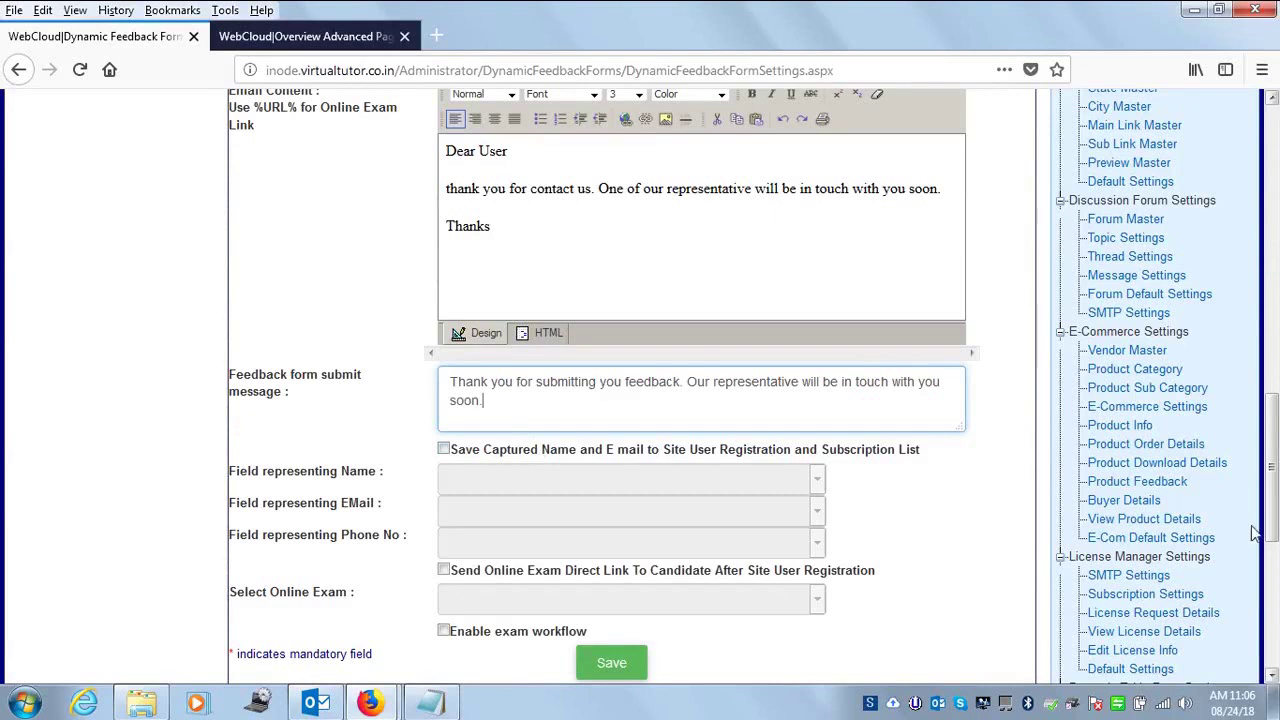
Step: Enable saving captured names and e-mails to Site User Registration and Subscription List, mapped to Name, EMail and Ph No, and save the form
drag(1275, 460, 1270, 503)
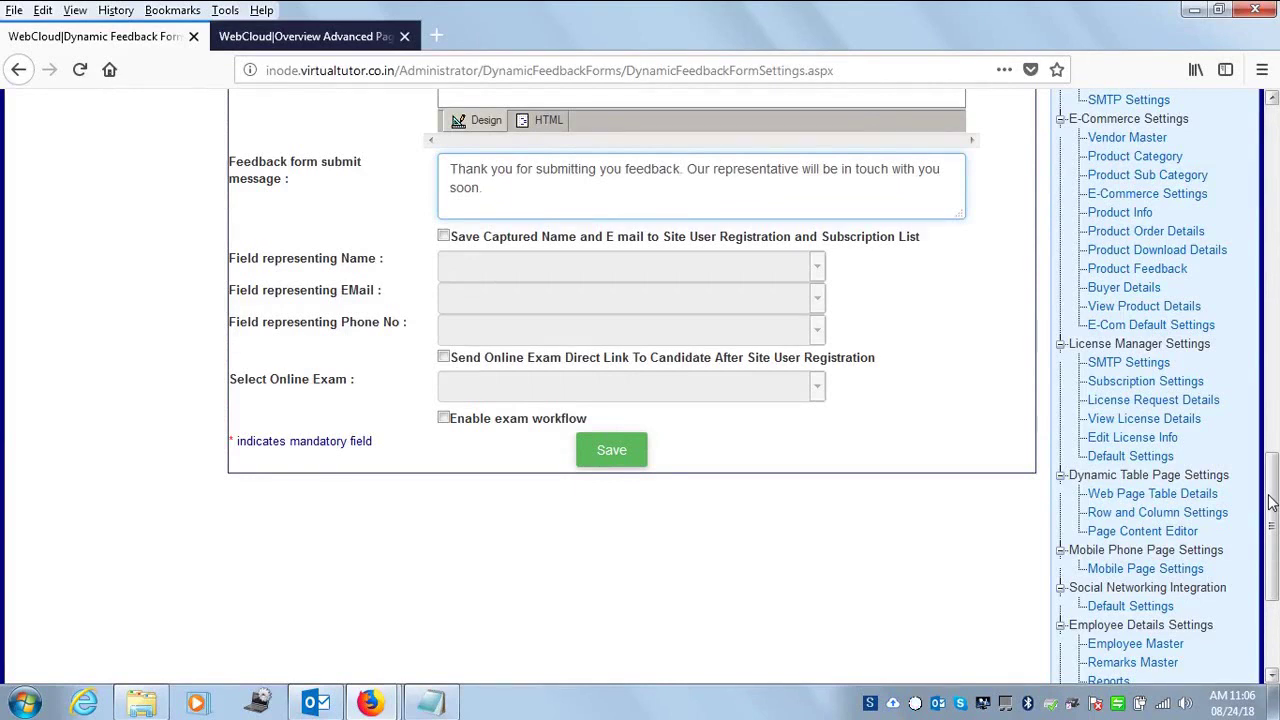
click(443, 237)
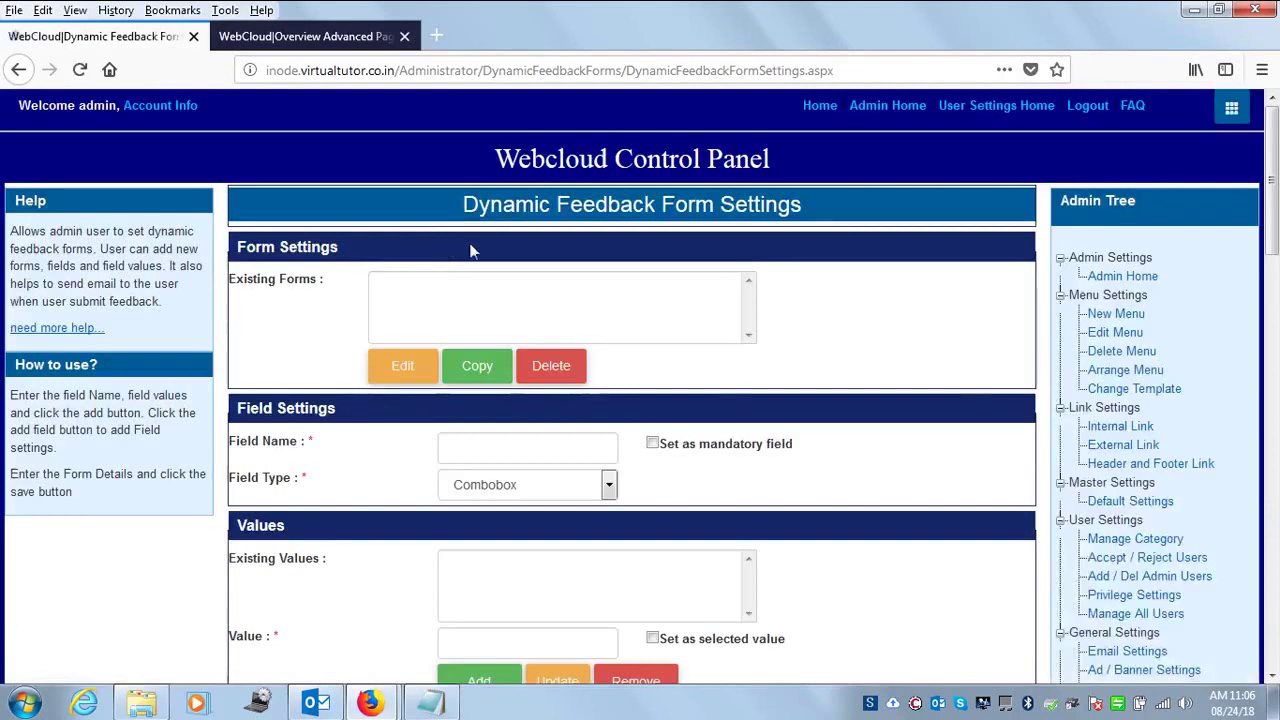
drag(1270, 213, 1240, 557)
click(623, 277)
click(615, 302)
click(568, 316)
click(497, 361)
click(552, 342)
click(520, 410)
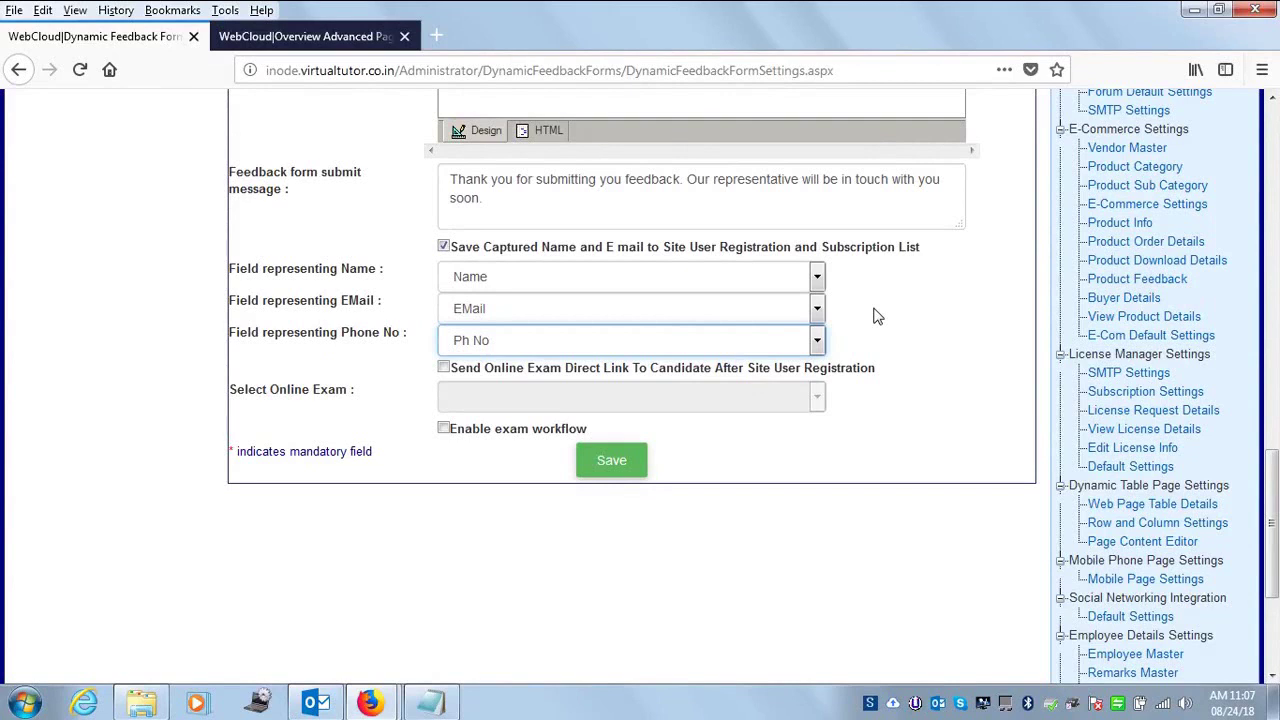
click(618, 476)
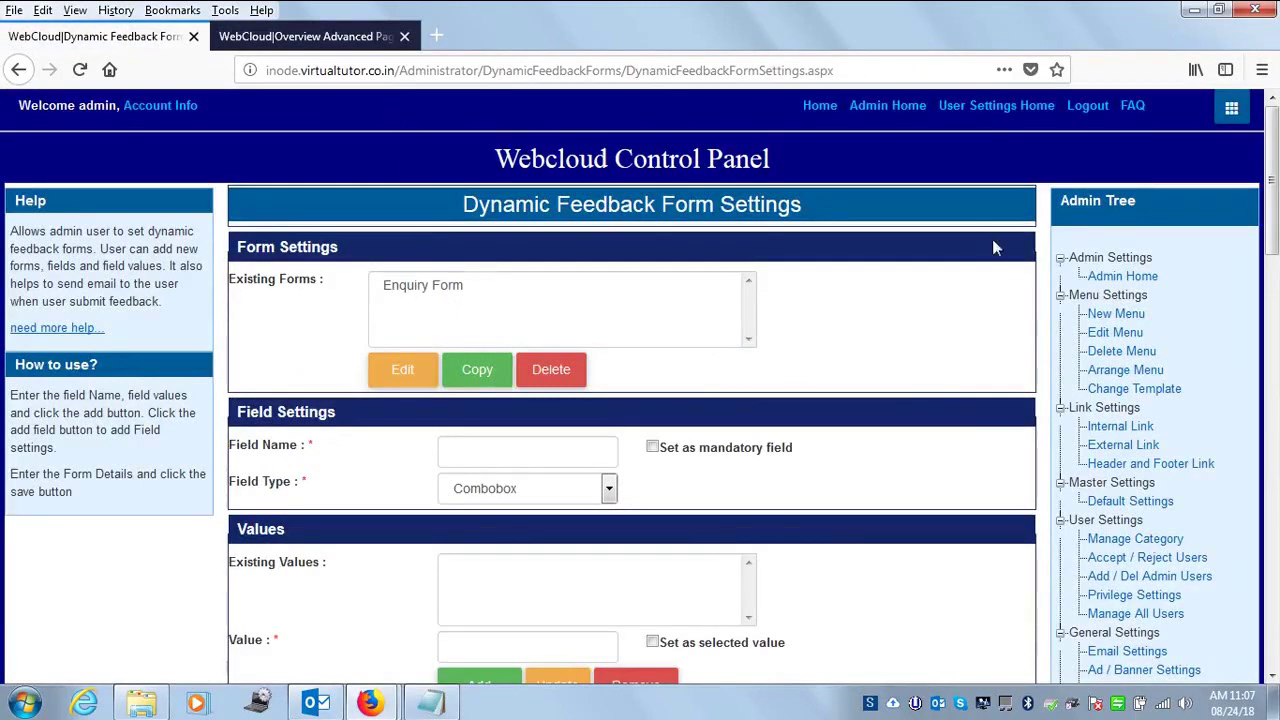
Step: Open the control panel's administrative home and check the website's Contact page before returning to the control panel
click(878, 108)
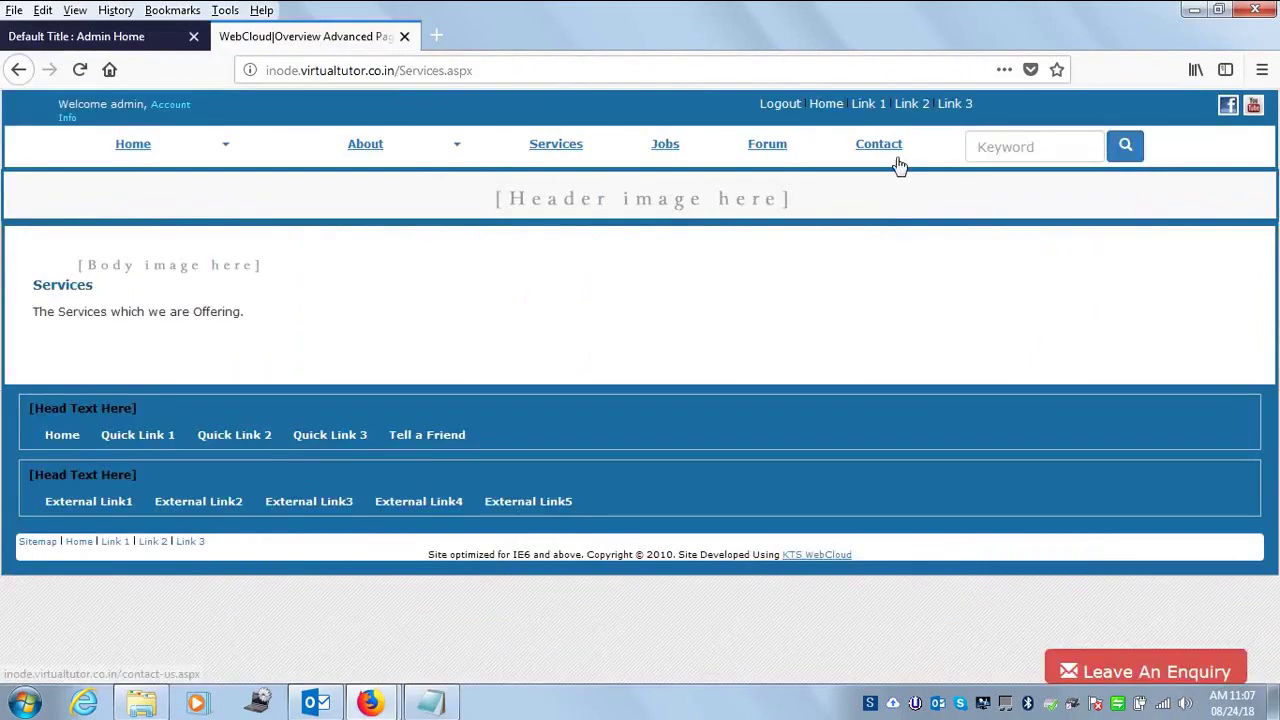
click(895, 156)
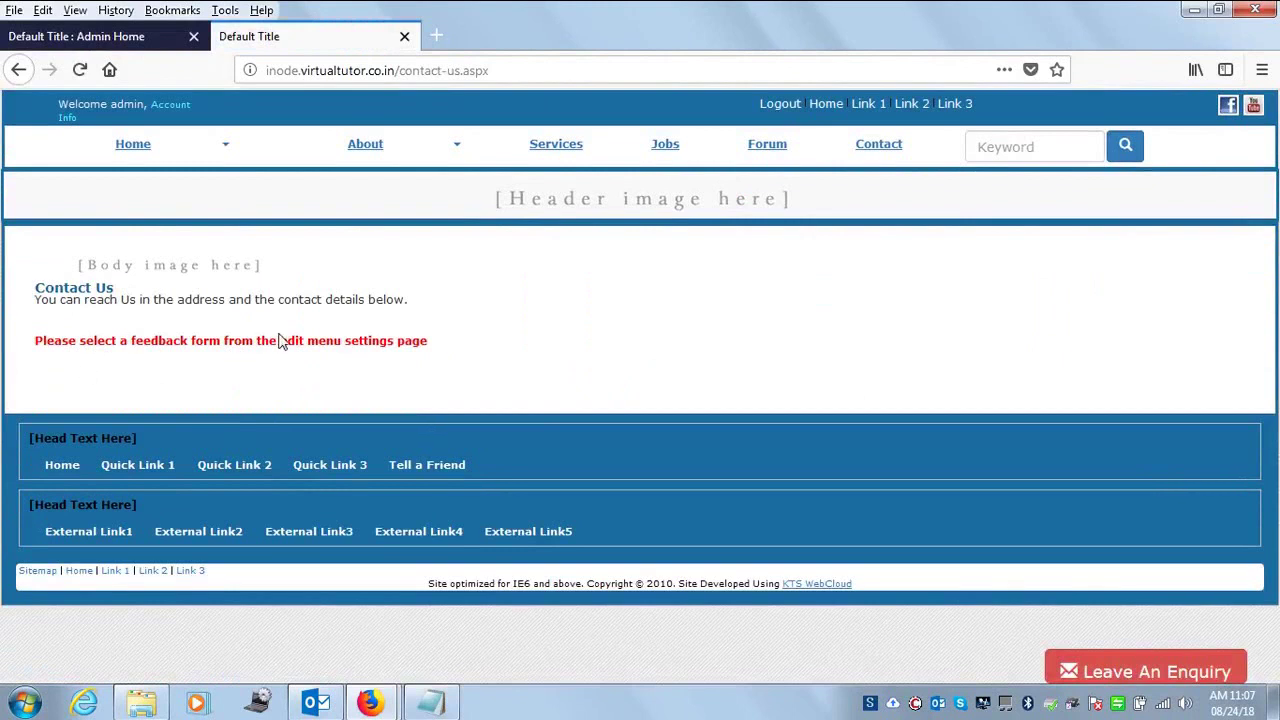
click(90, 40)
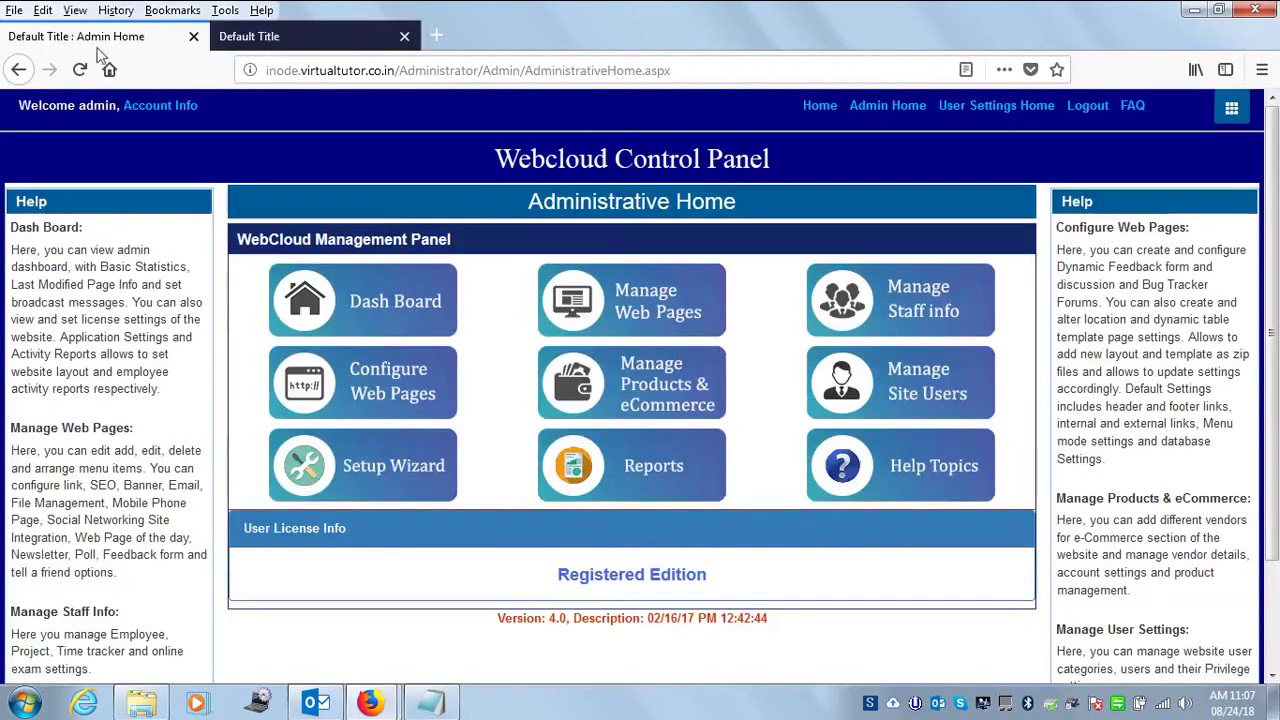
Step: Open the Contact menu item for editing in the web page menu settings
click(662, 310)
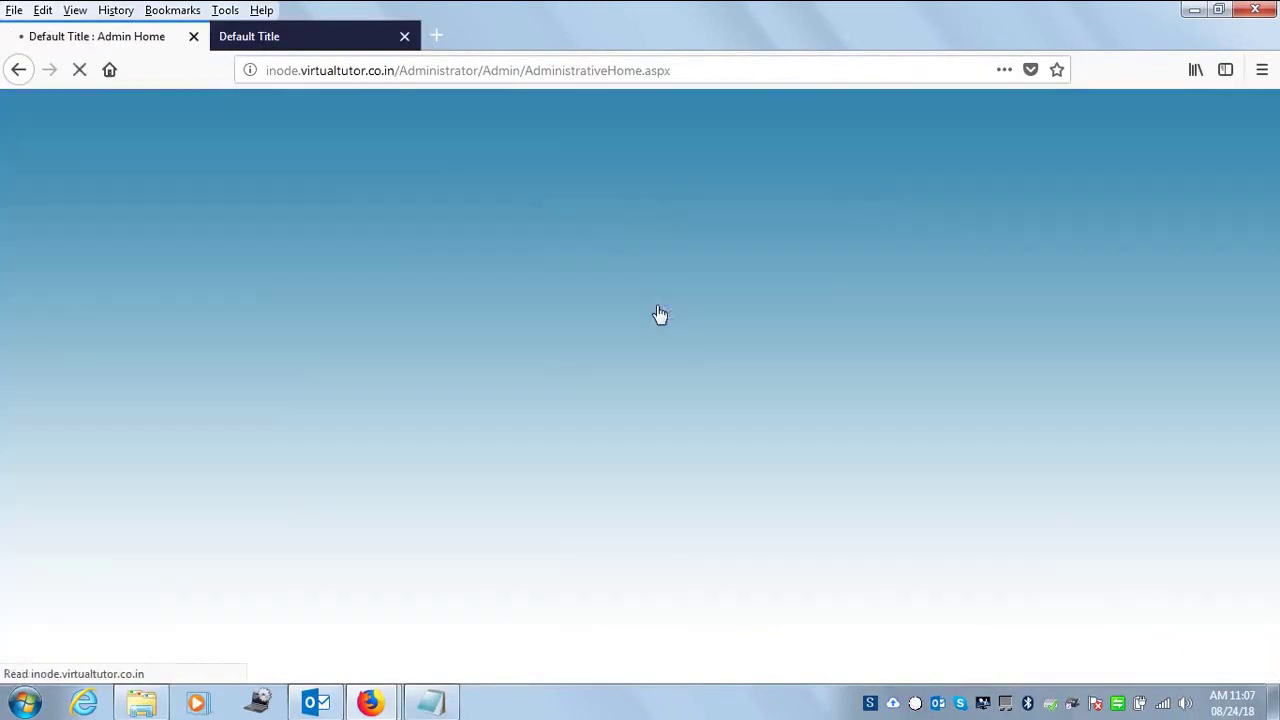
scroll(729, 614, down, 3)
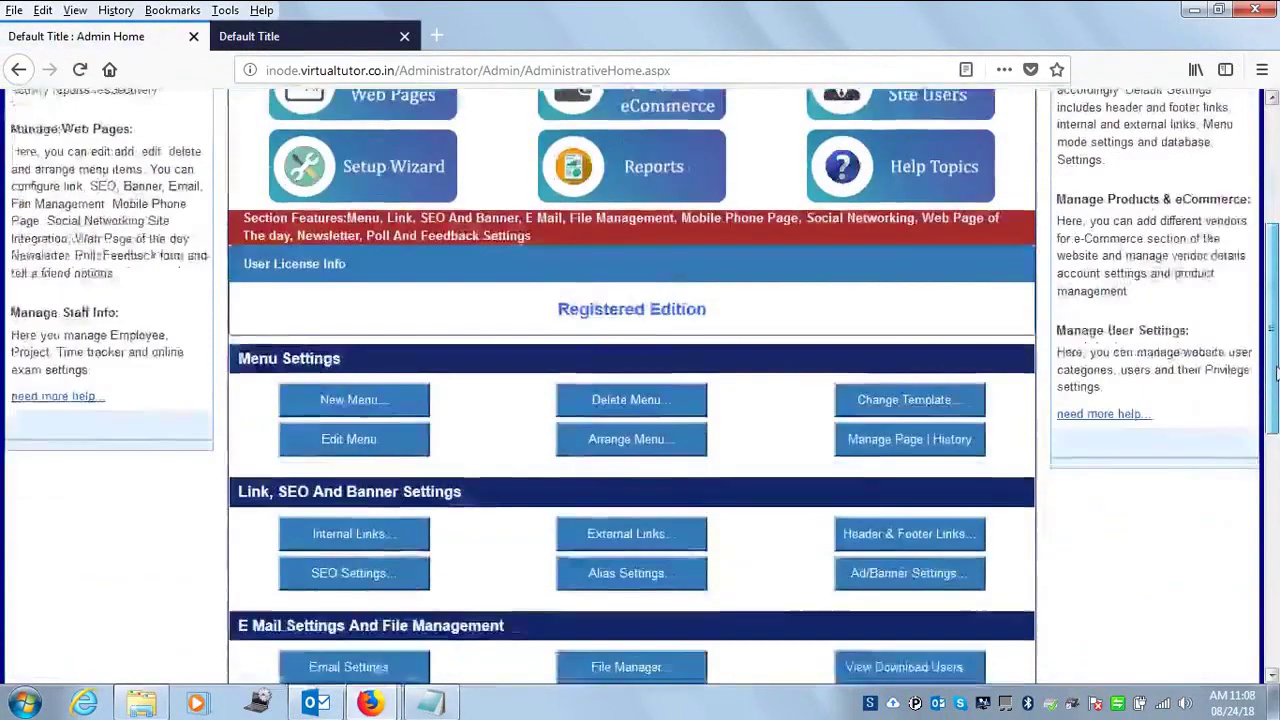
click(343, 408)
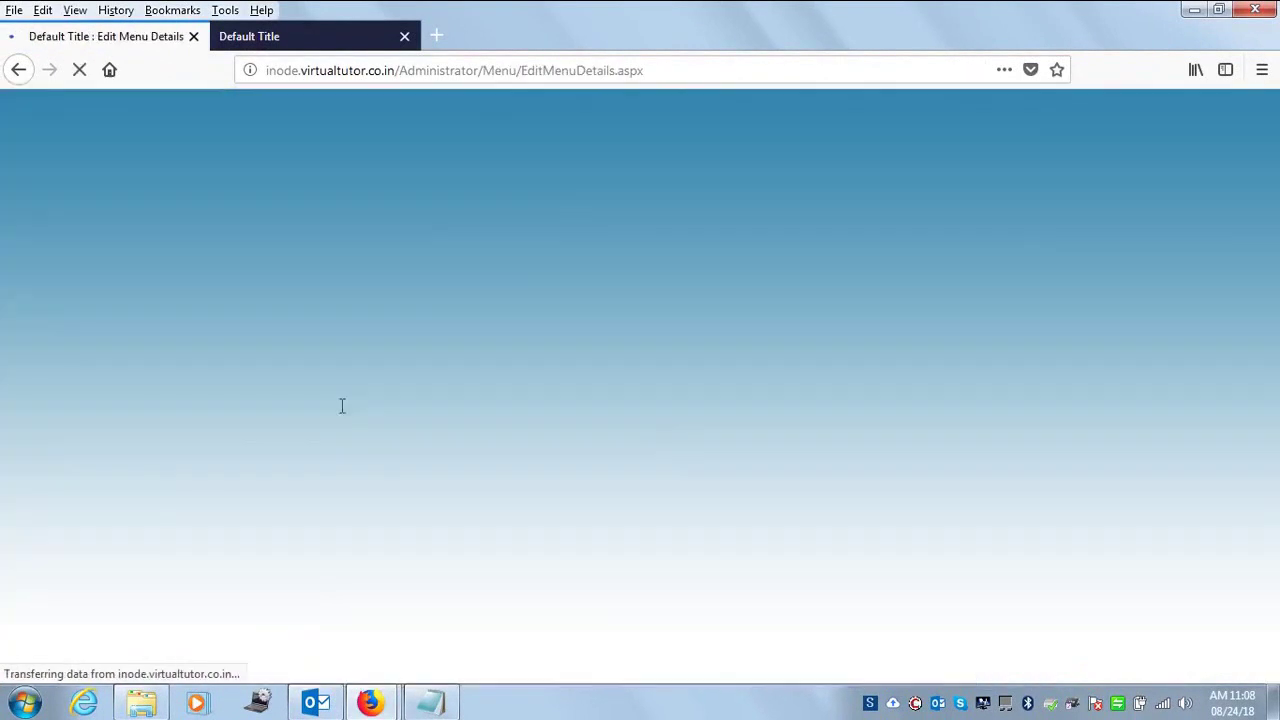
click(61, 419)
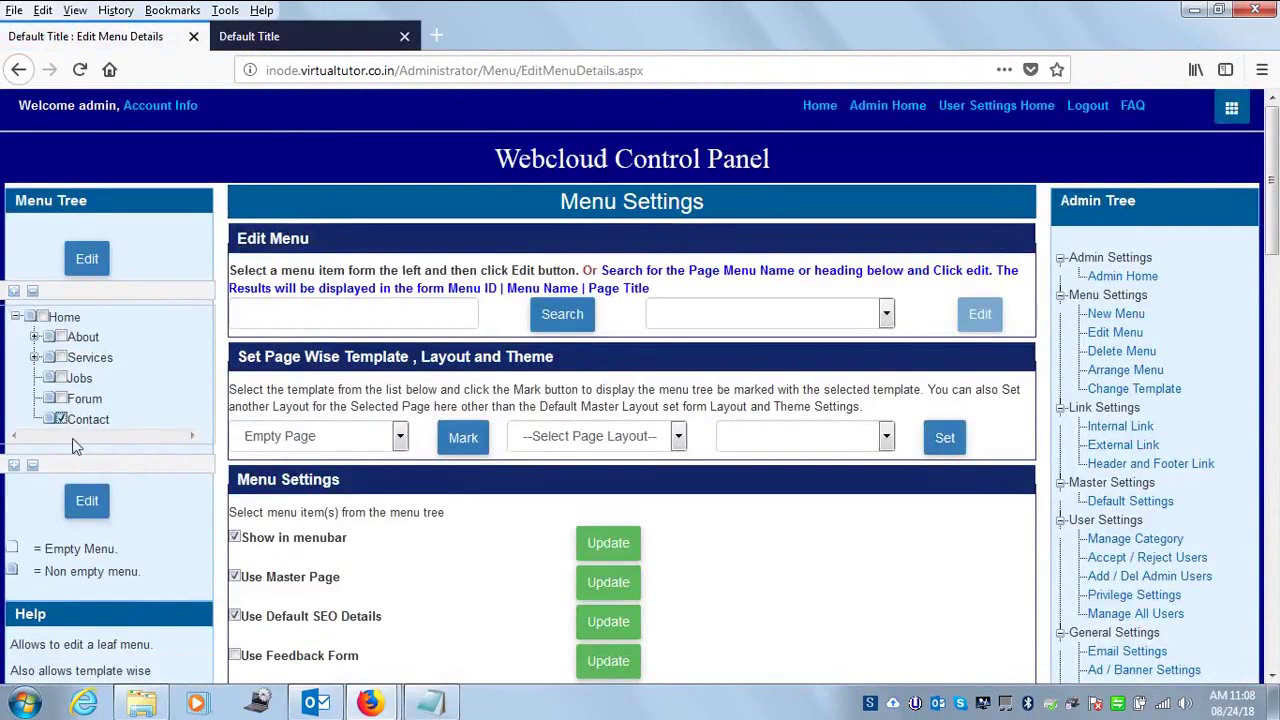
click(86, 512)
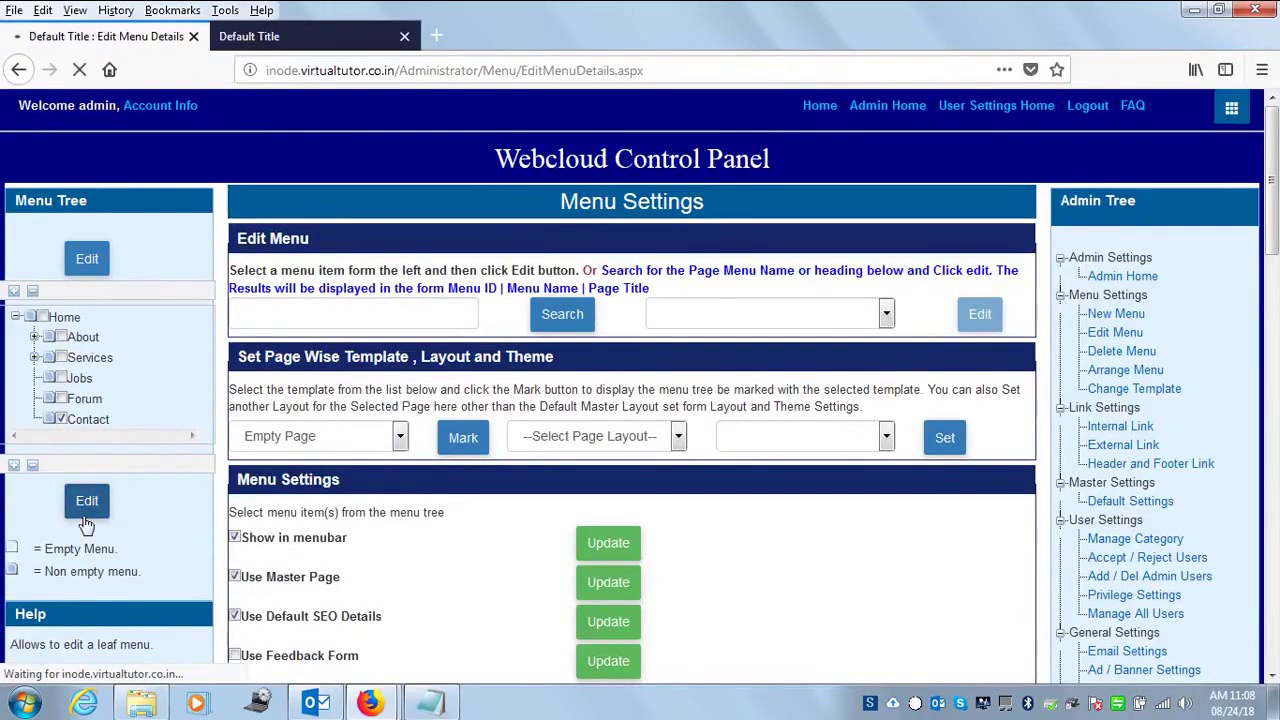
Step: Set Enquiry Form as the dynamic feedback form linked to the Contact page
drag(1273, 157, 1273, 285)
click(556, 318)
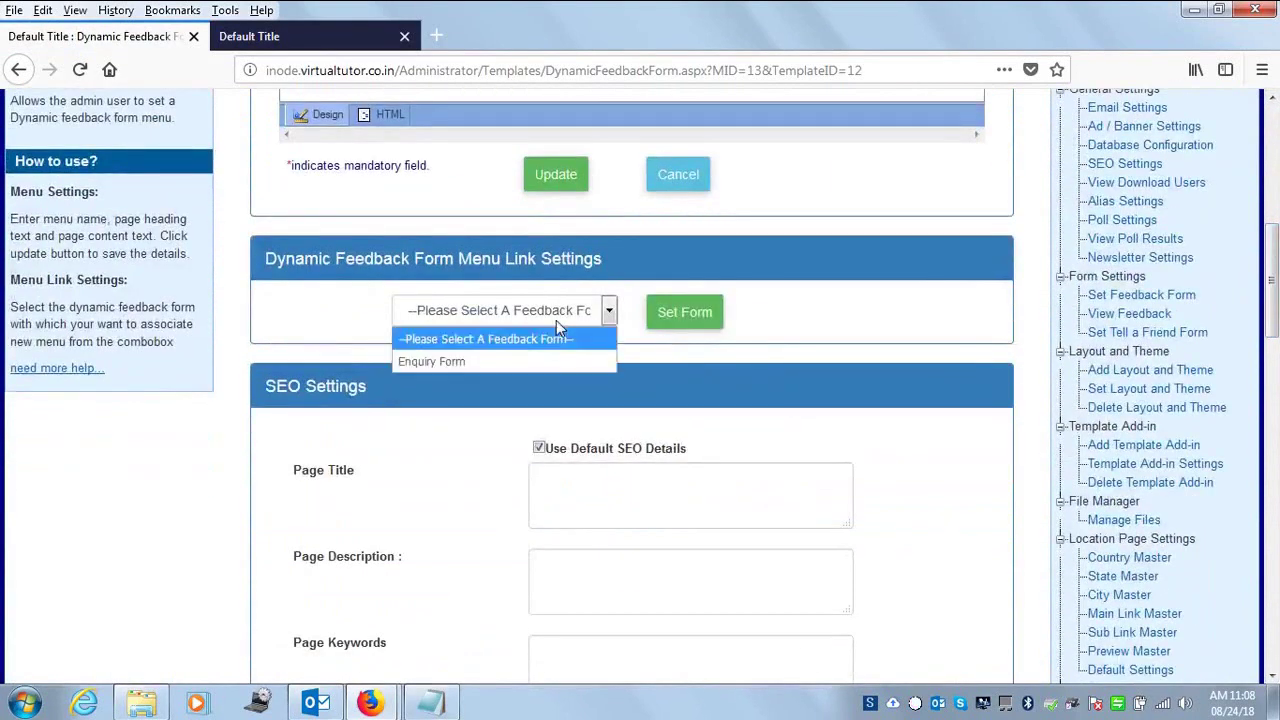
click(440, 362)
click(688, 316)
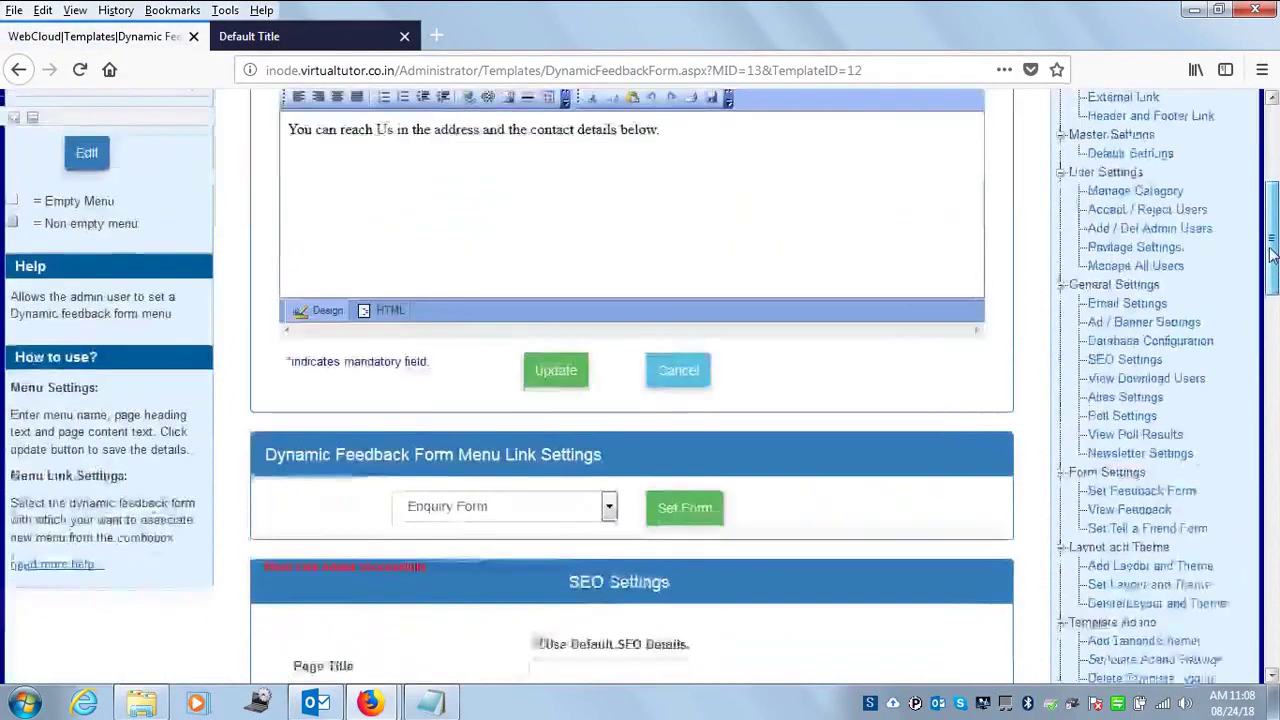
drag(1274, 215, 1272, 288)
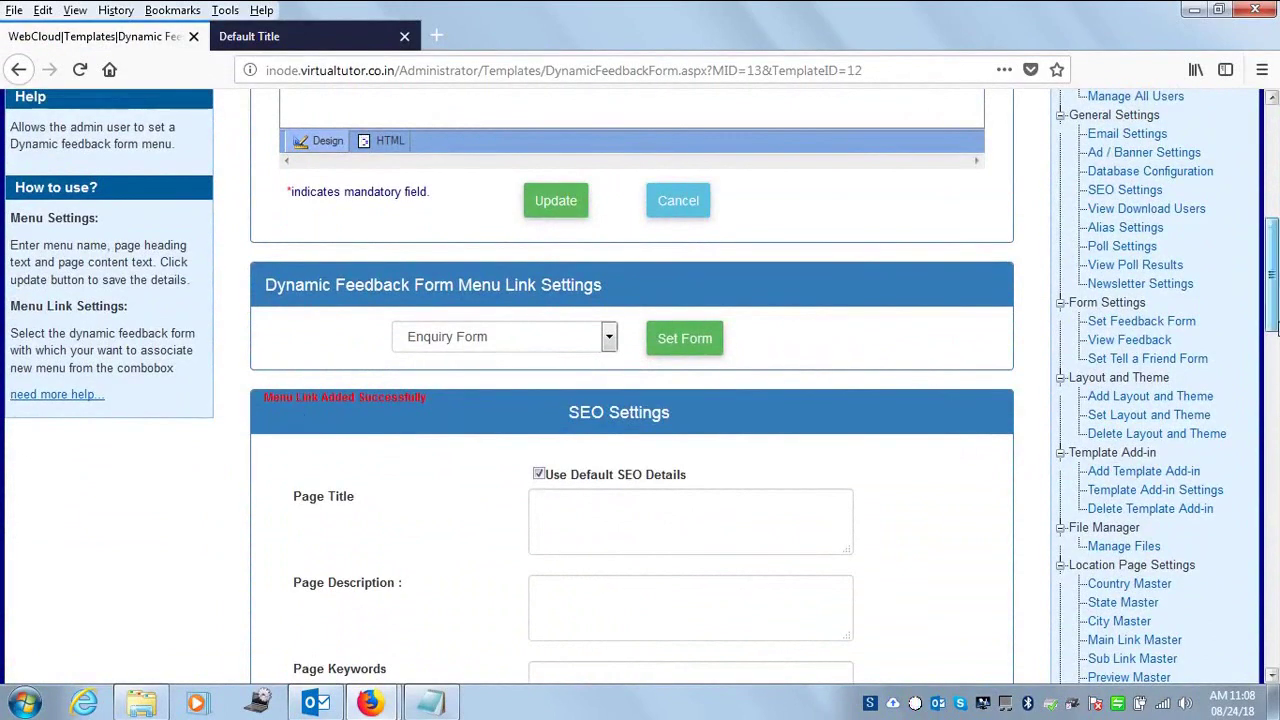
click(1272, 160)
Step: Go to the website's home page and open the Contact page to view the linked form
click(245, 40)
click(118, 140)
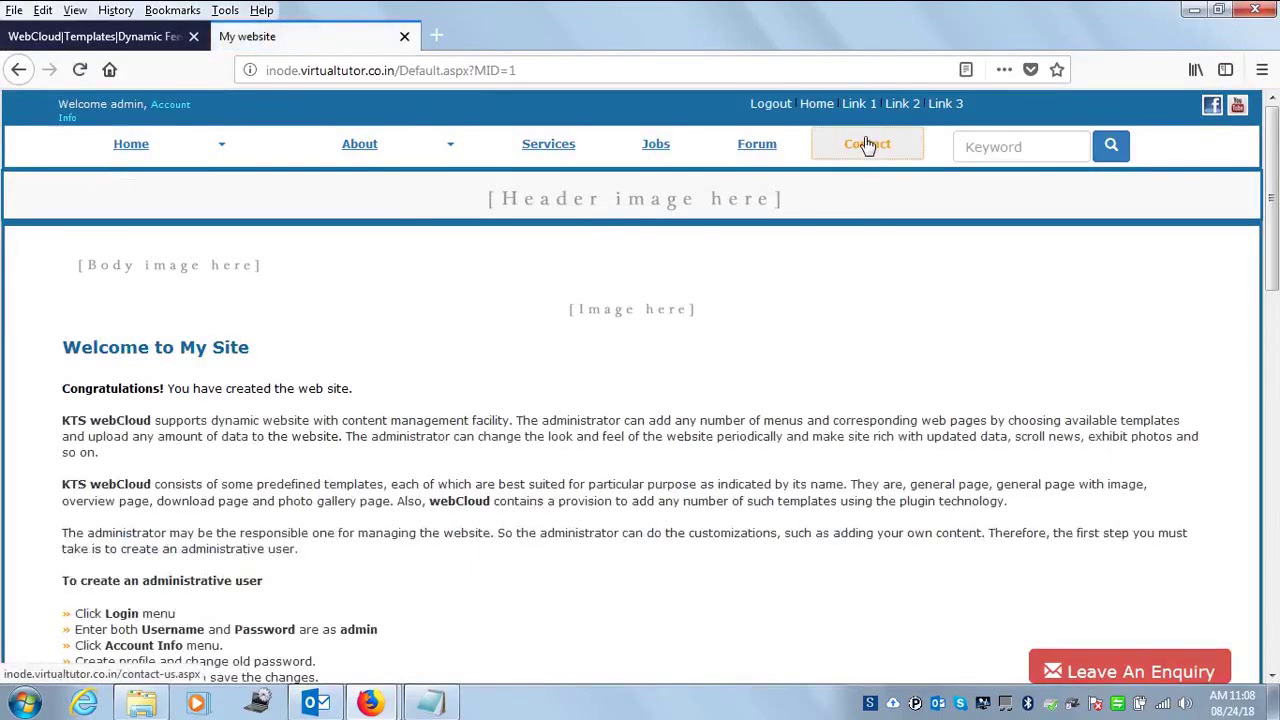
click(867, 145)
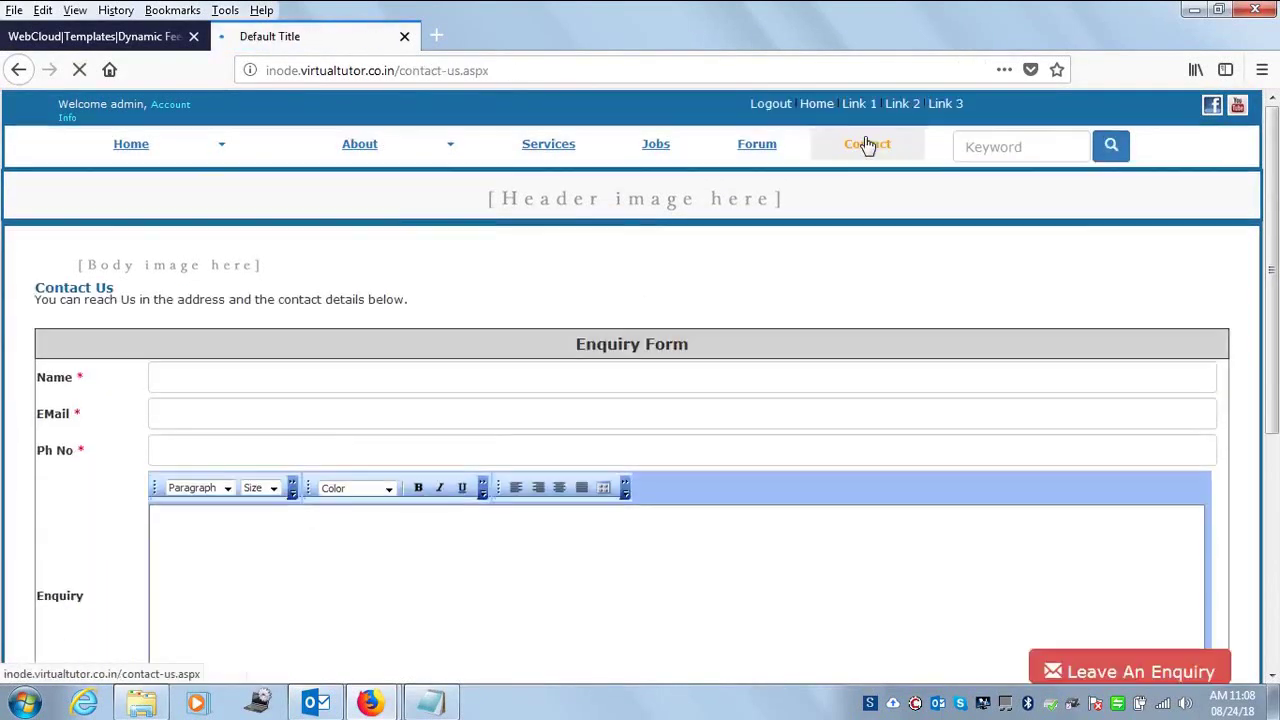
Step: Examine the Contact page's Enquiry Form, including its mandatory Name, EMail and Ph No fields, the Enquiry editor and the verification question
drag(1272, 266, 1272, 295)
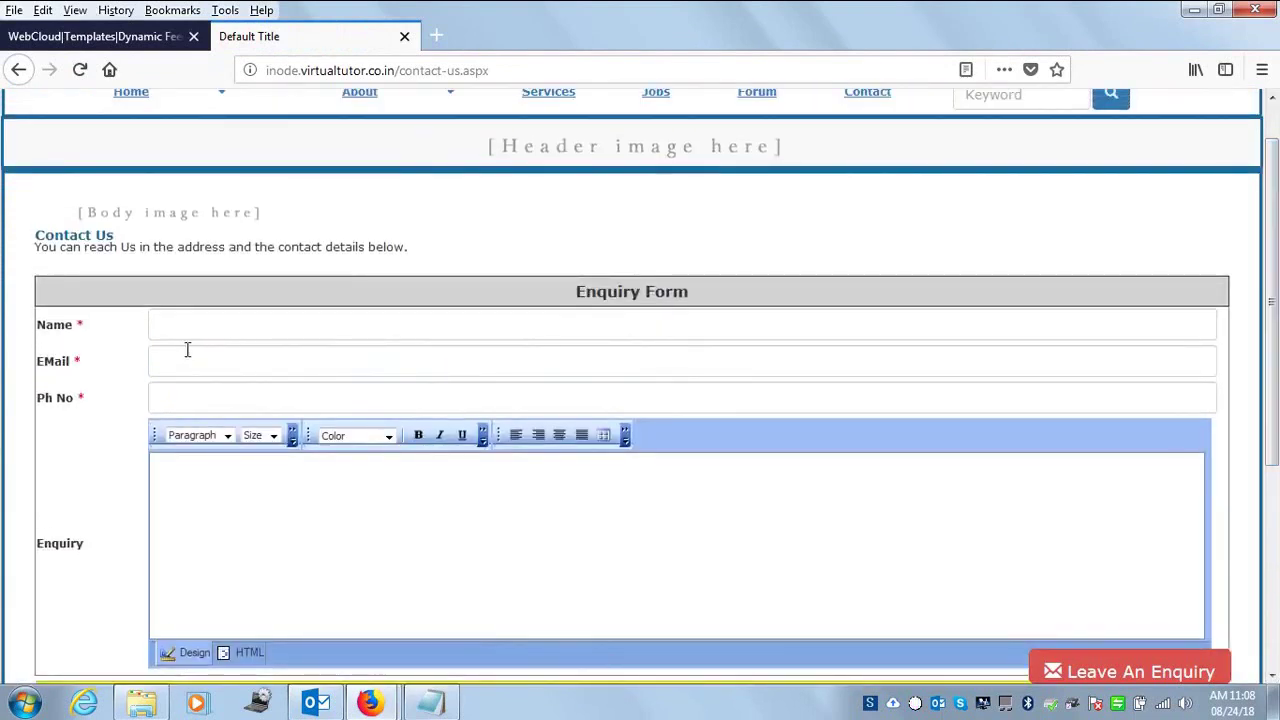
click(197, 320)
drag(1272, 385, 1275, 447)
click(168, 254)
click(177, 222)
click(79, 220)
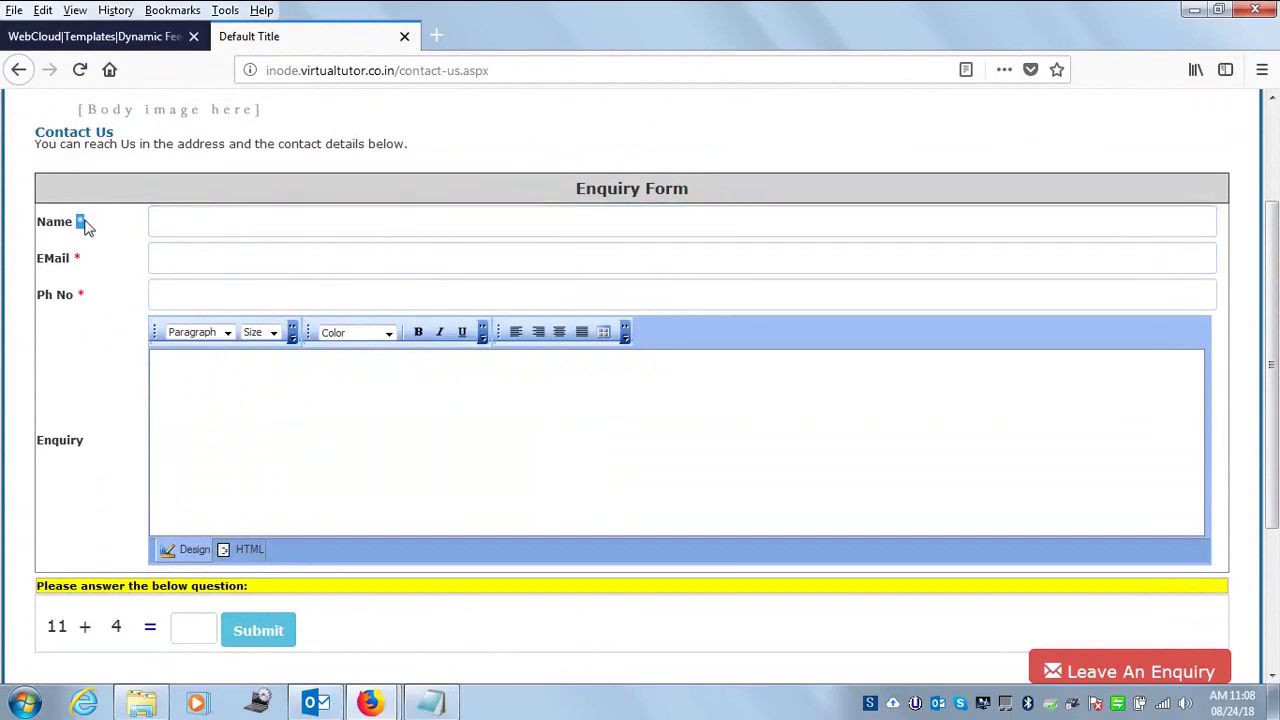
click(120, 235)
click(246, 230)
click(263, 254)
click(237, 223)
click(240, 263)
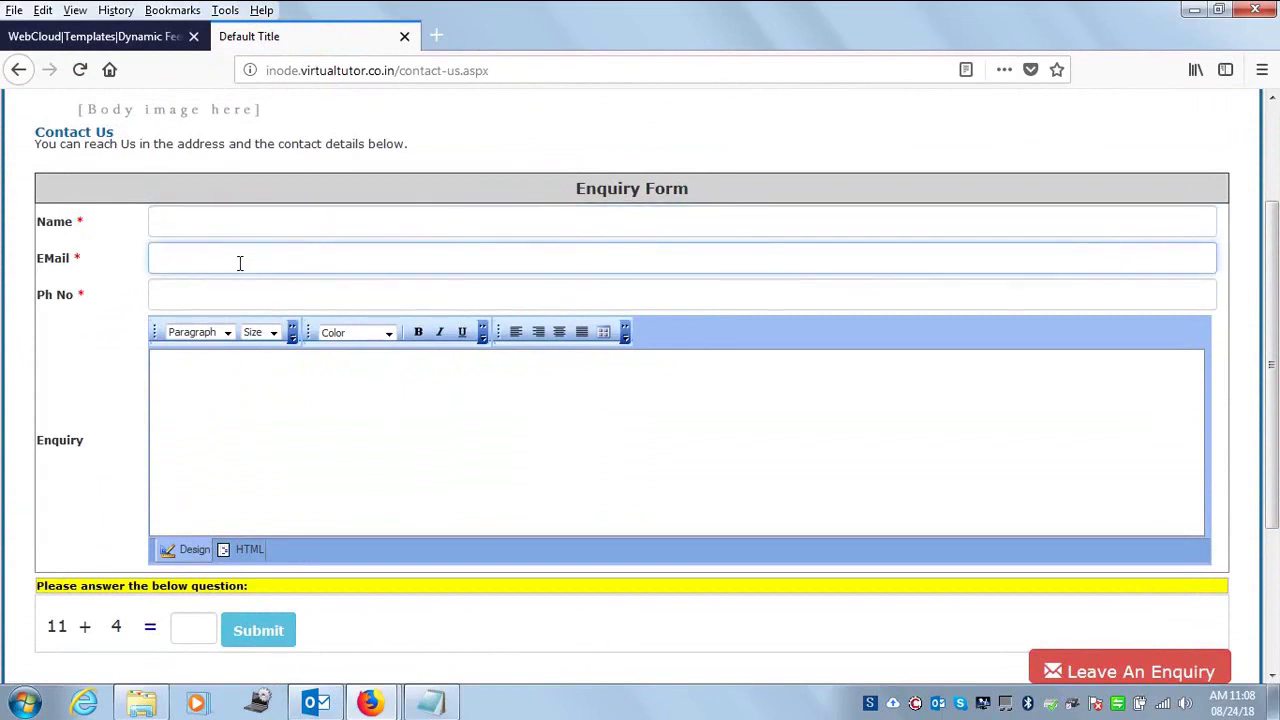
scroll(1276, 470, down, 2)
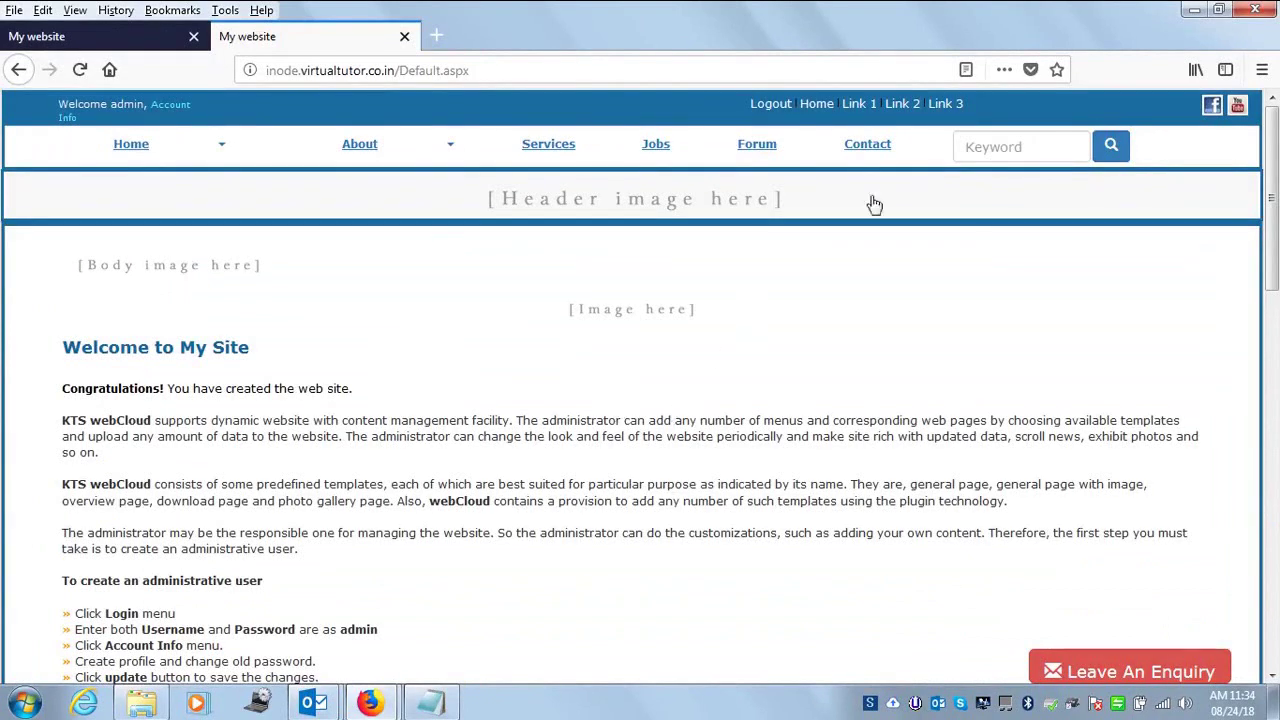
Step: Open the Contact page and fill in the Enquiry Form's name, e-mail address and phone number fields
click(871, 144)
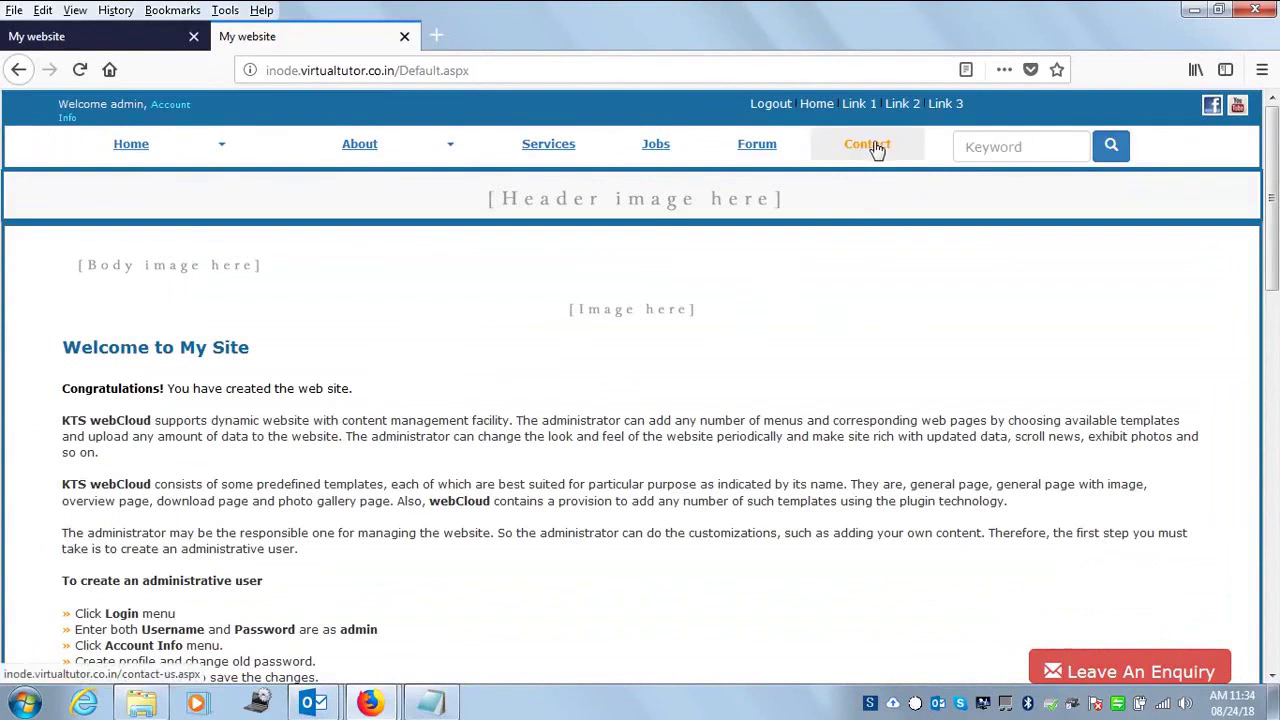
click(197, 377)
click(190, 403)
click(220, 412)
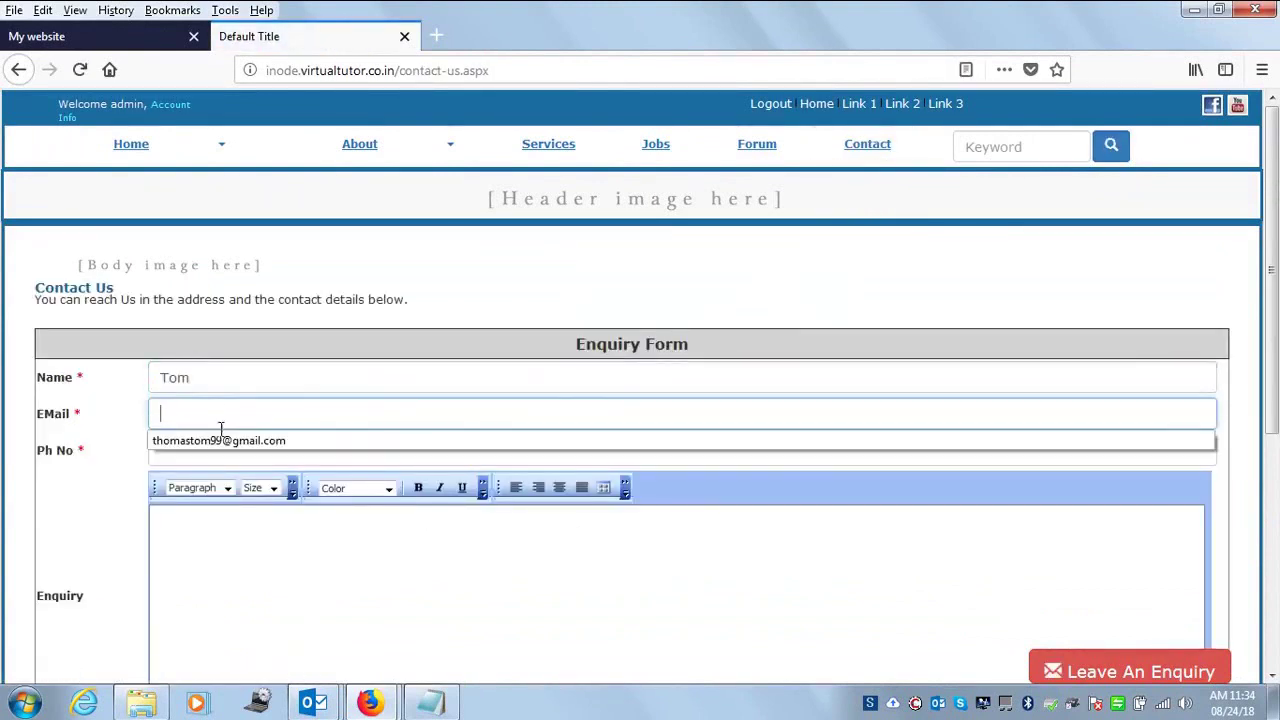
click(223, 440)
click(237, 449)
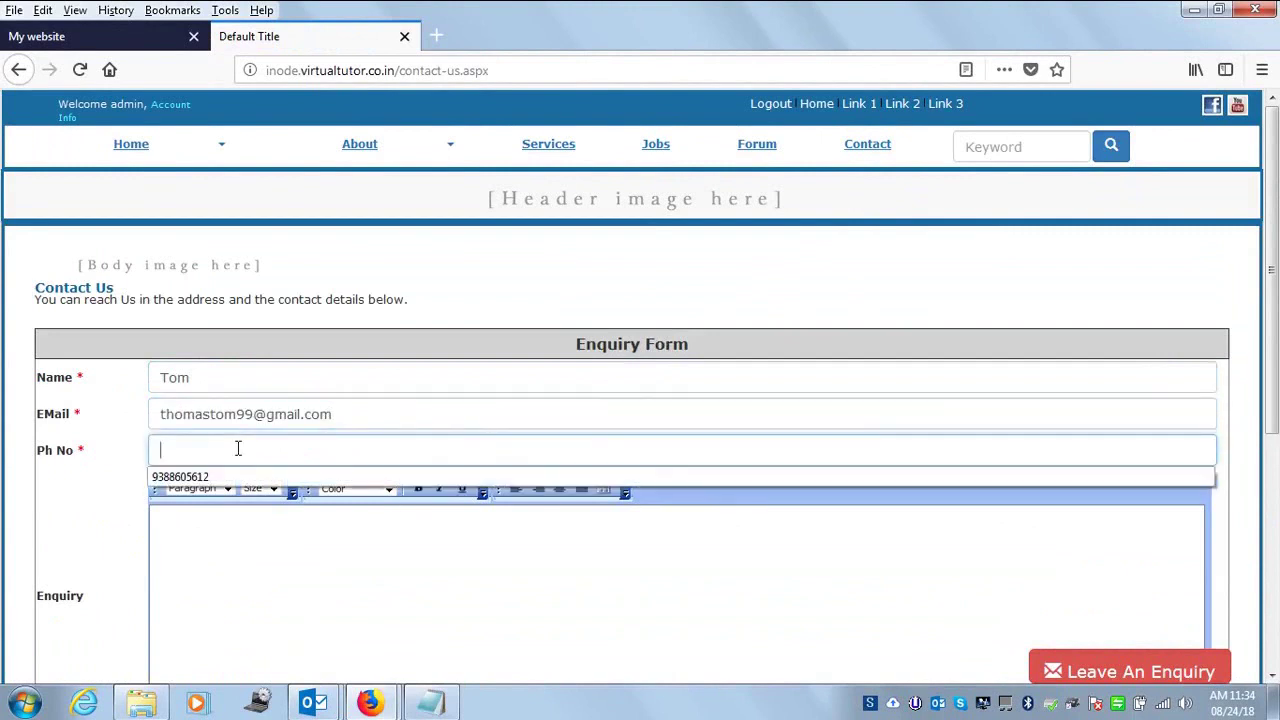
click(205, 472)
Step: Enter Test as the enquiry text, answer the addition question with 6, and submit the Enquiry Form
scroll(283, 444, down, 3)
click(283, 444)
text(Test)
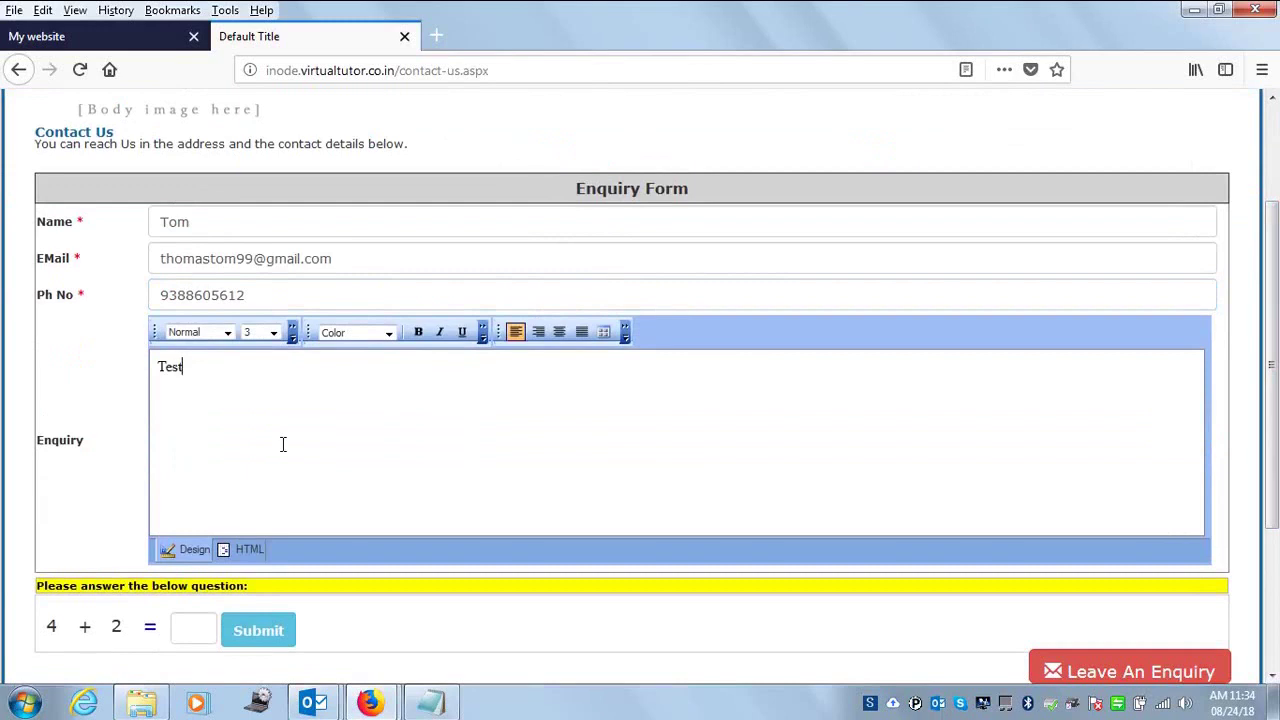
click(187, 630)
text(6)
click(252, 640)
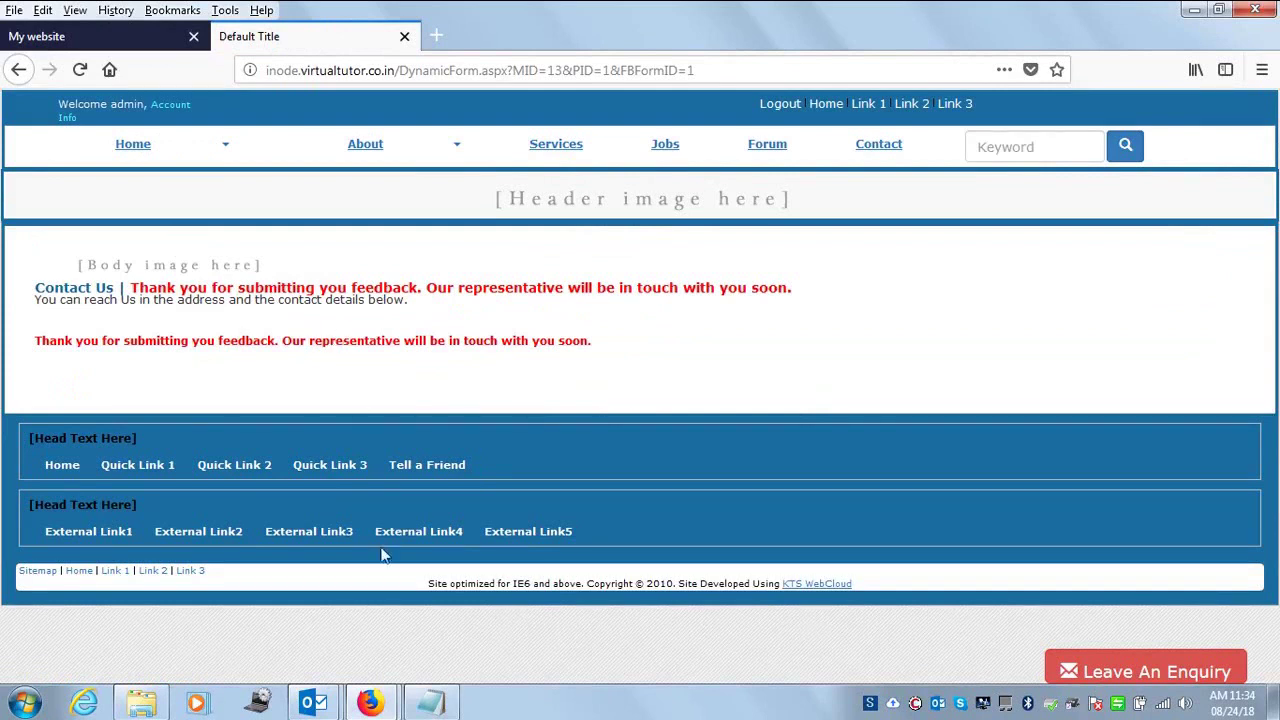
Step: Go to Gmail in a new browser tab and open the Enquiry Form - User Feedback message from the inbox
mouse_move(369, 703)
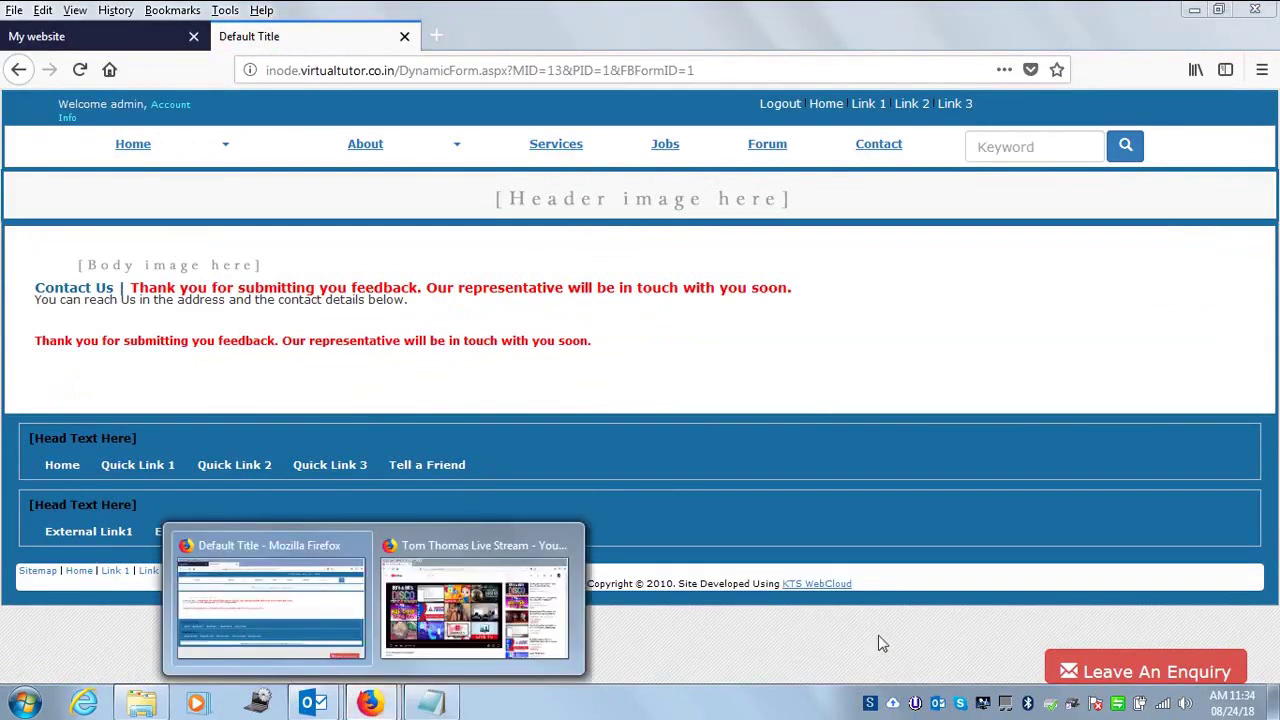
click(436, 37)
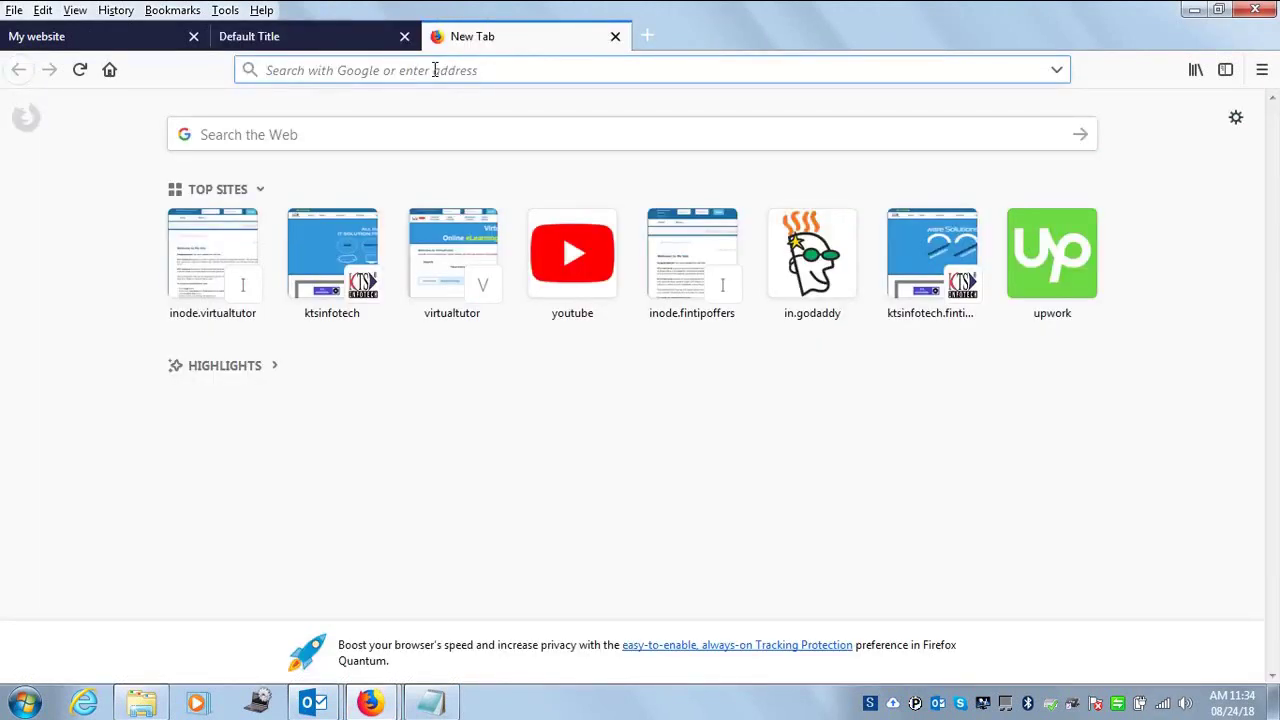
text(www.gma)
text(il)
key(Return)
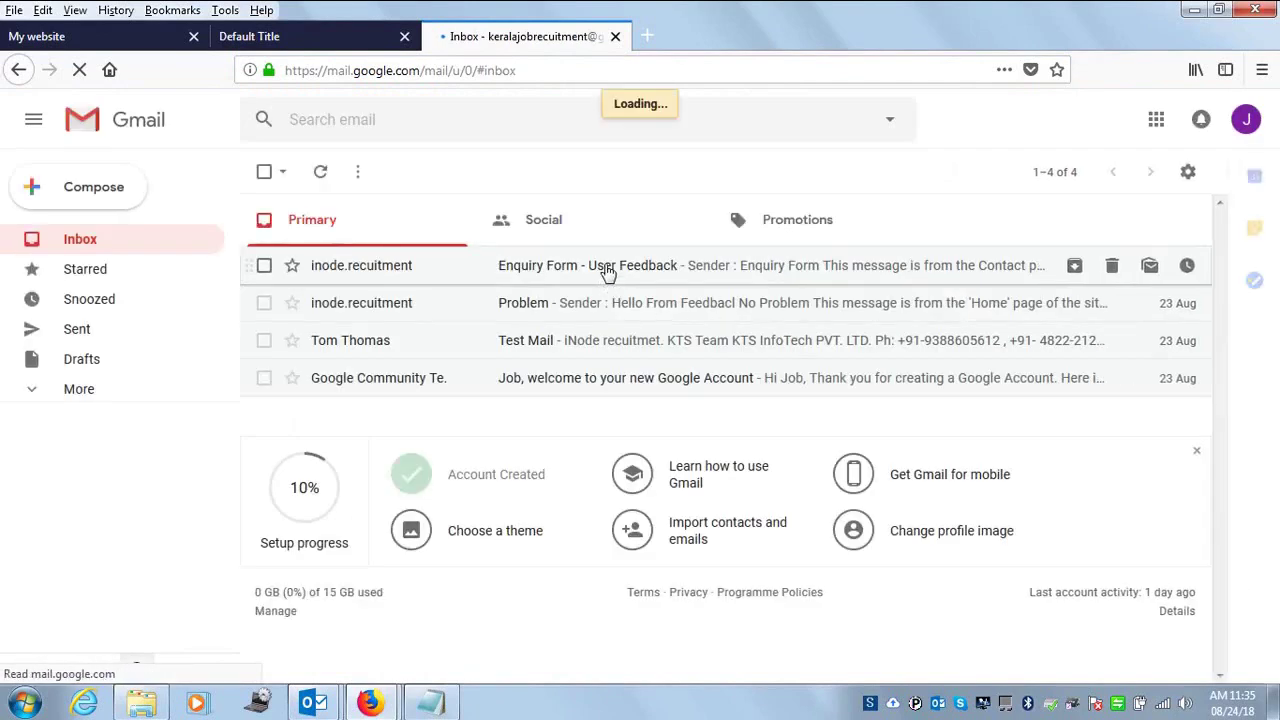
click(606, 272)
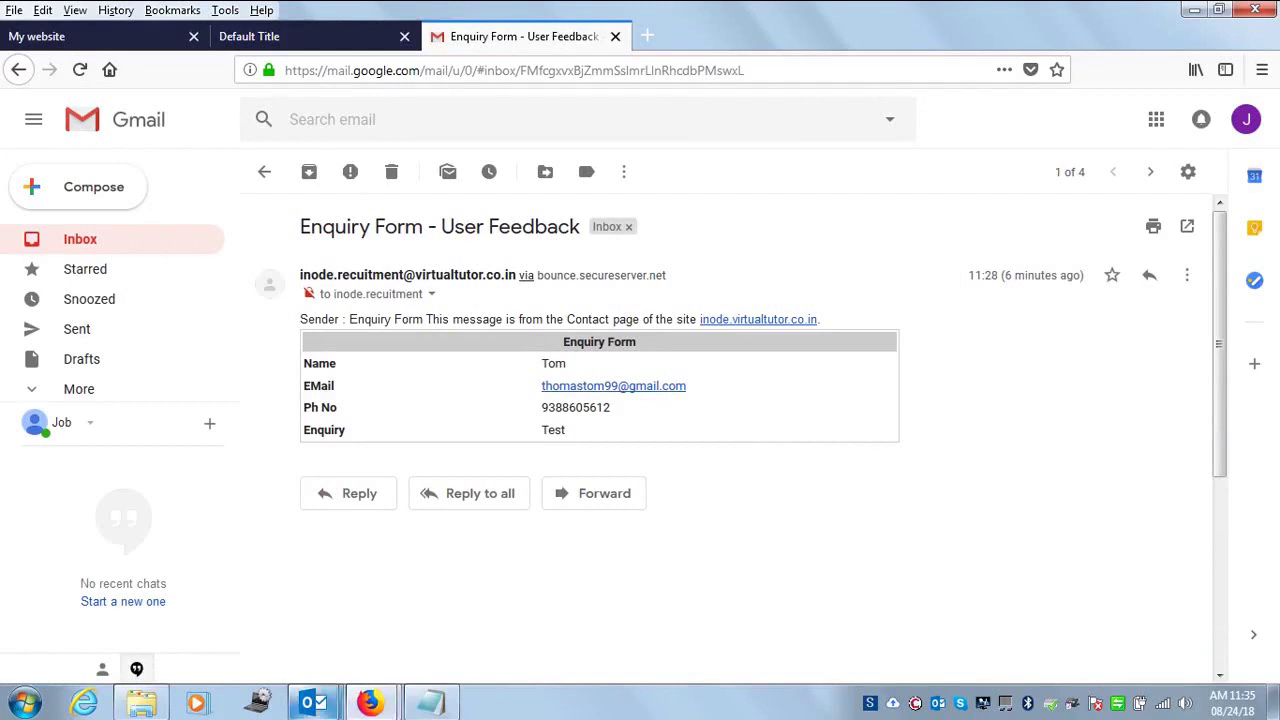
Step: Switch to the Thank you message in Outlook and examine its recipient address and reply text
mouse_move(314, 703)
click(490, 645)
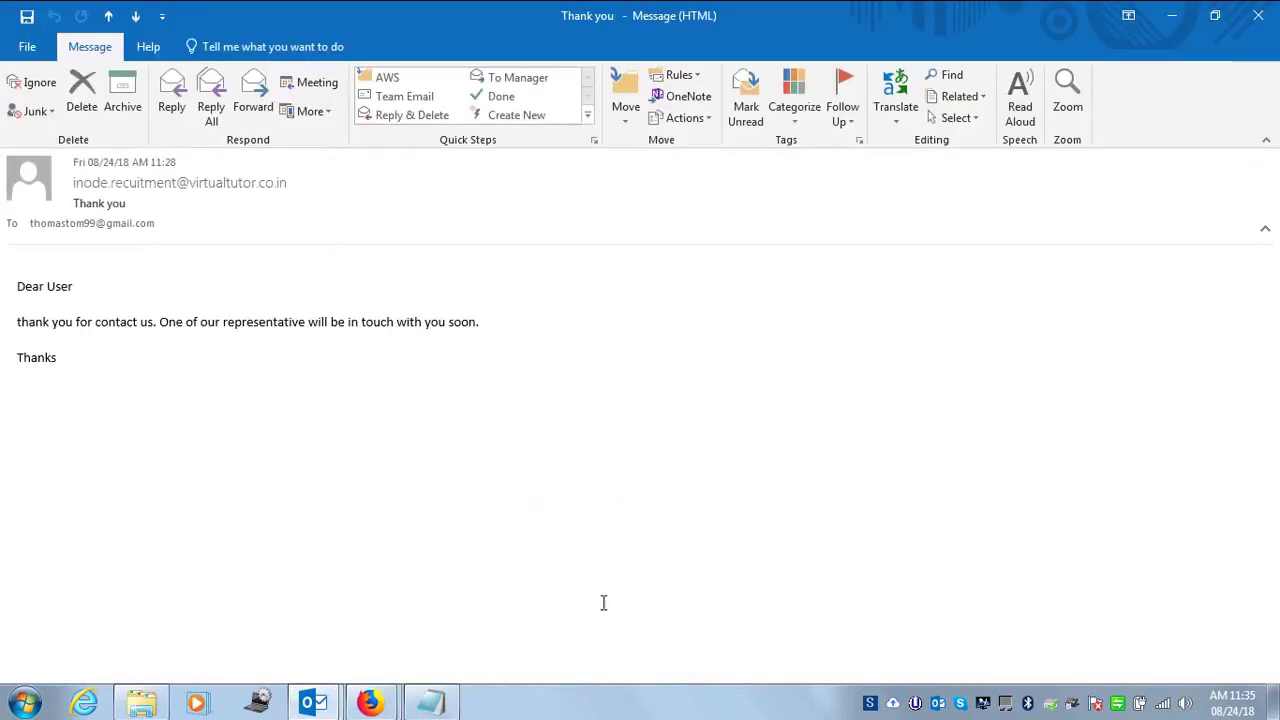
key(ctrl+a)
click(151, 366)
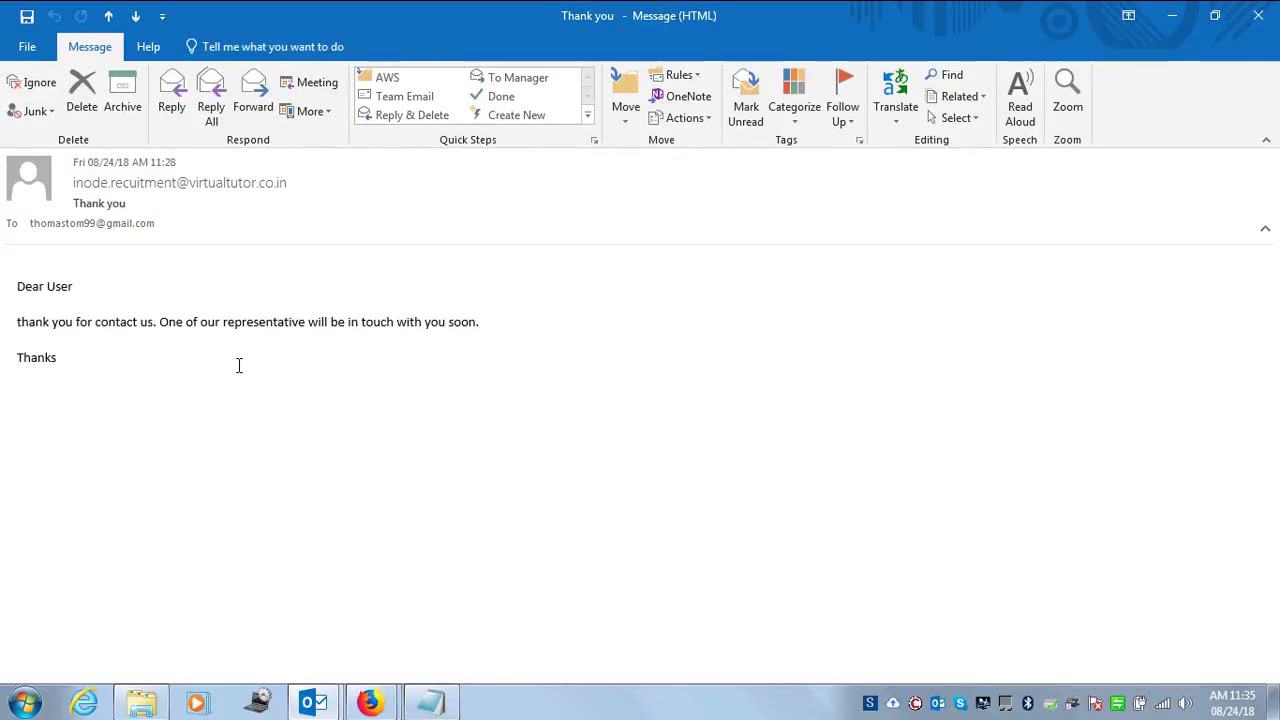
drag(189, 226, 4, 228)
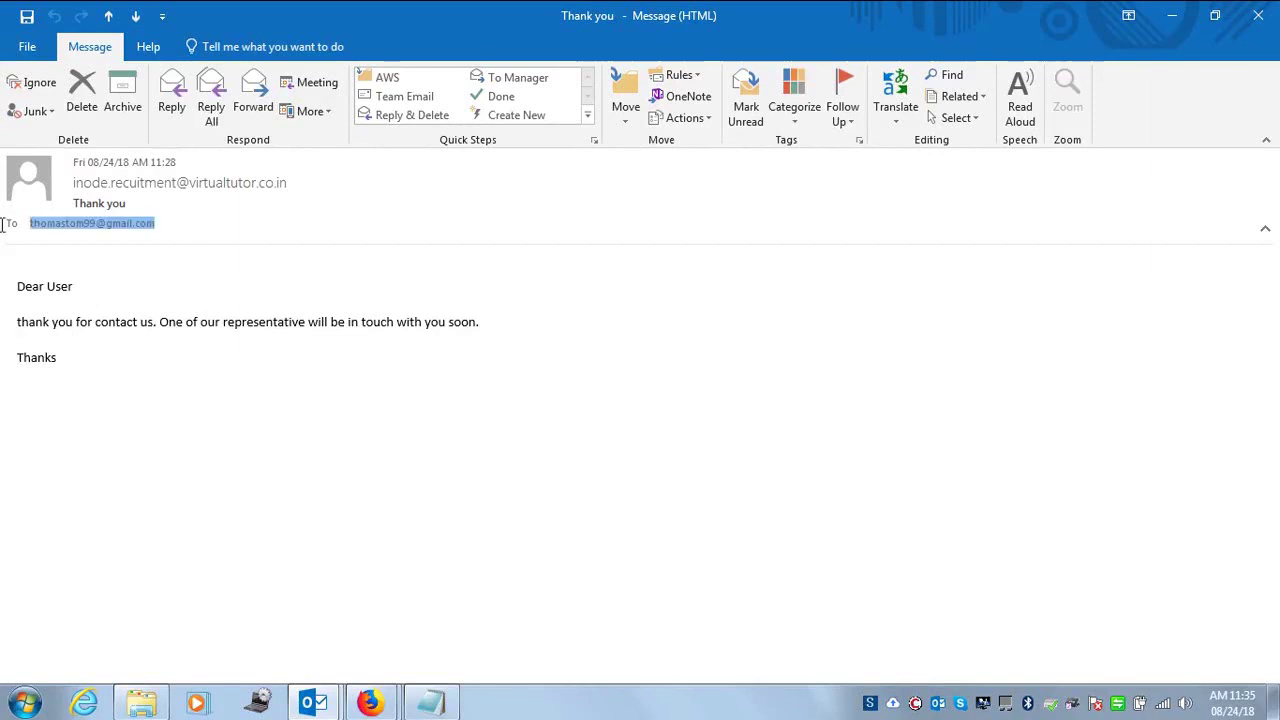
click(502, 311)
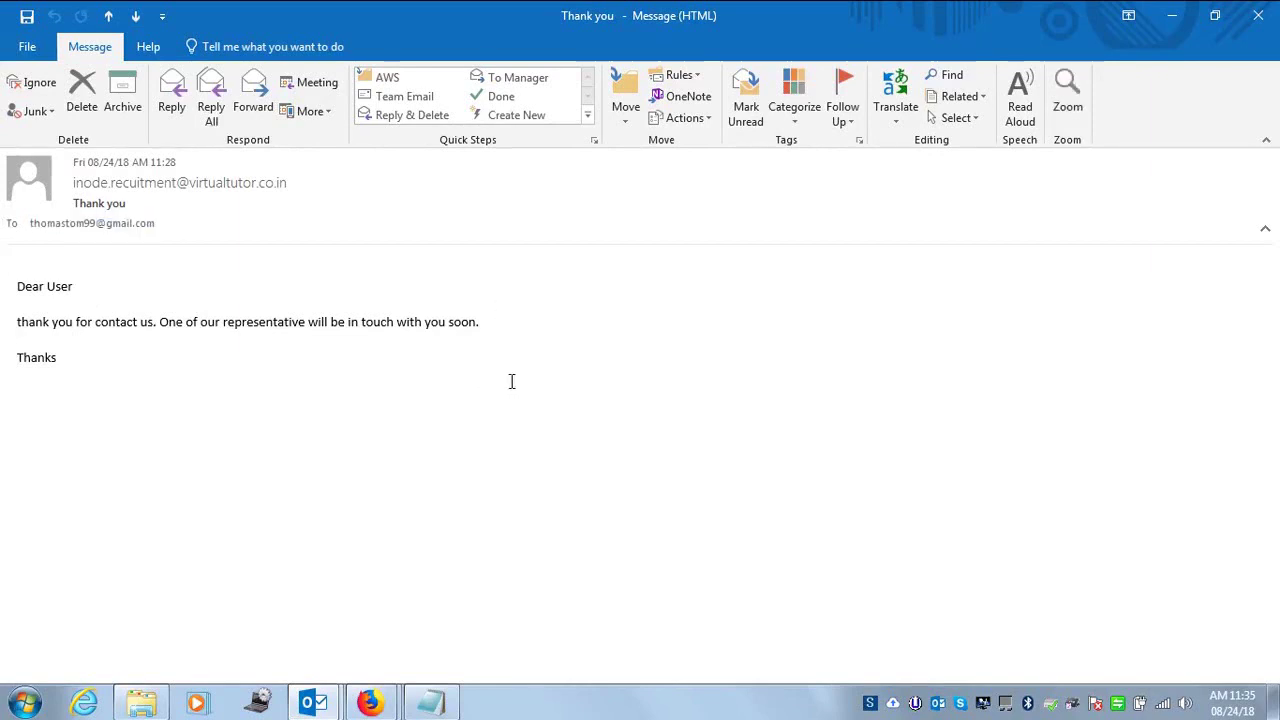